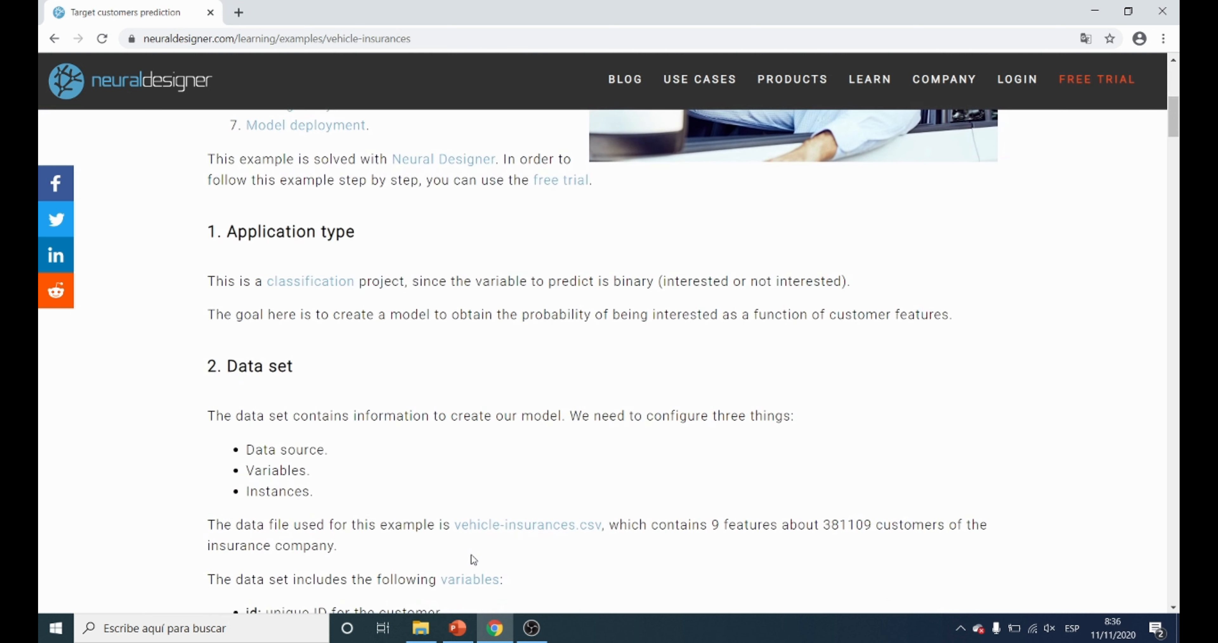
Download the vehicle-insurances.csv data file from the example page and open it in Excel.
left_click(527, 532)
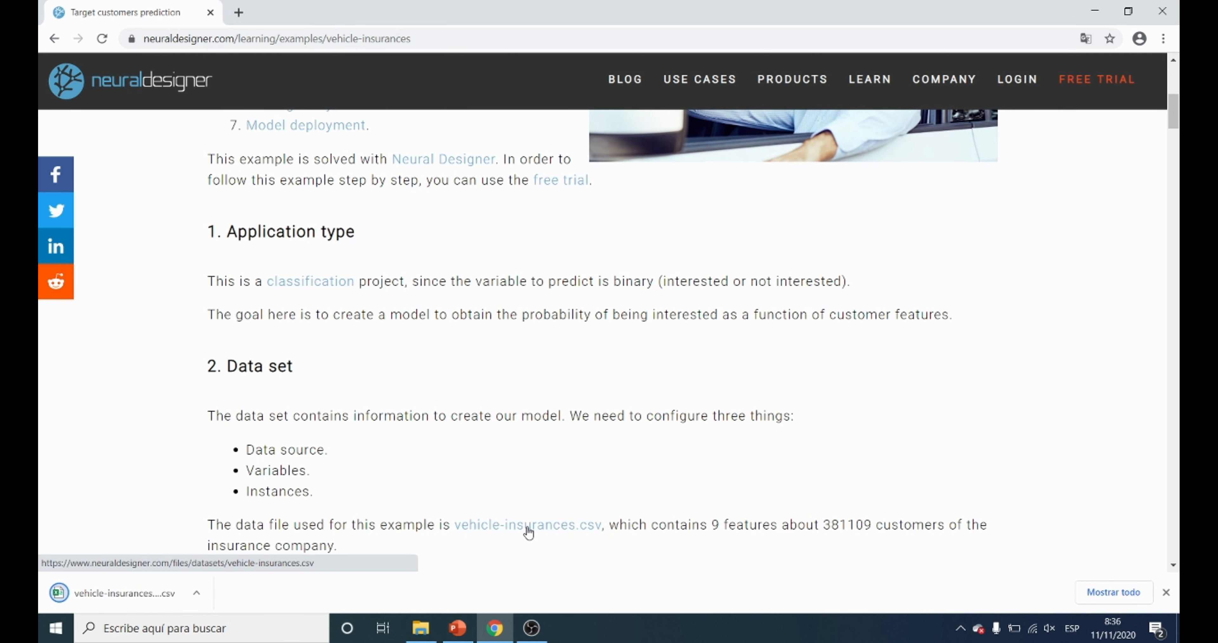
scroll(528, 533, "down", 2)
left_click(155, 593)
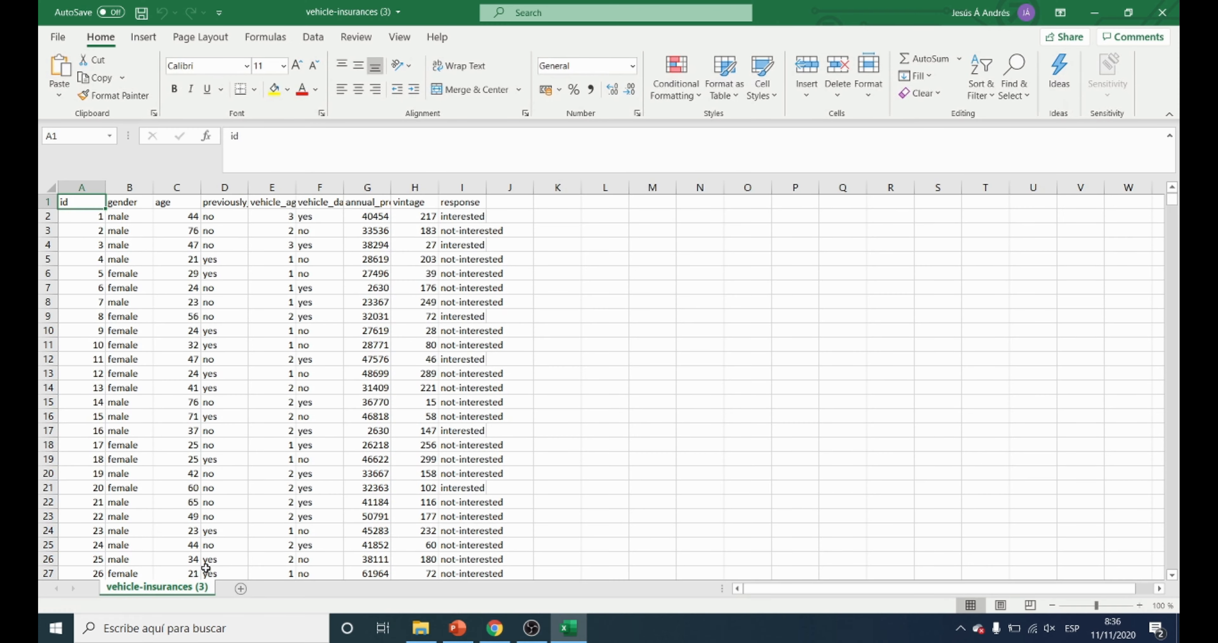
Examine the customer records down to the last row of the sheet and return to the beginning.
left_click_drag(1171, 201, 1172, 591)
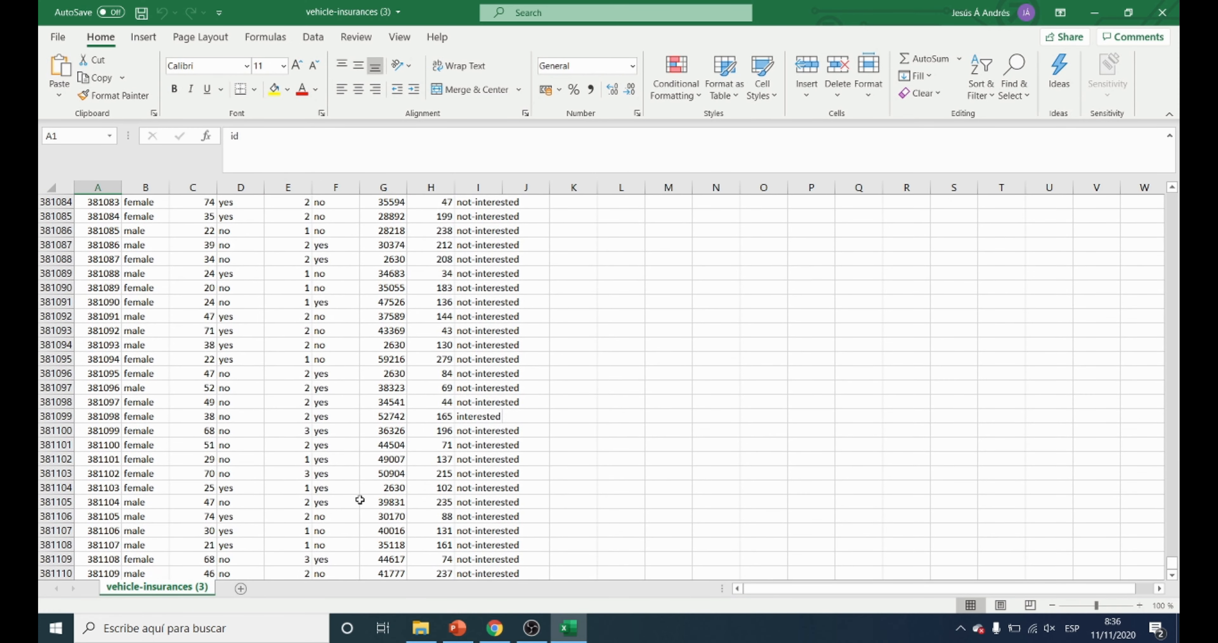
left_click(105, 573)
scroll(105, 573, "down", 2)
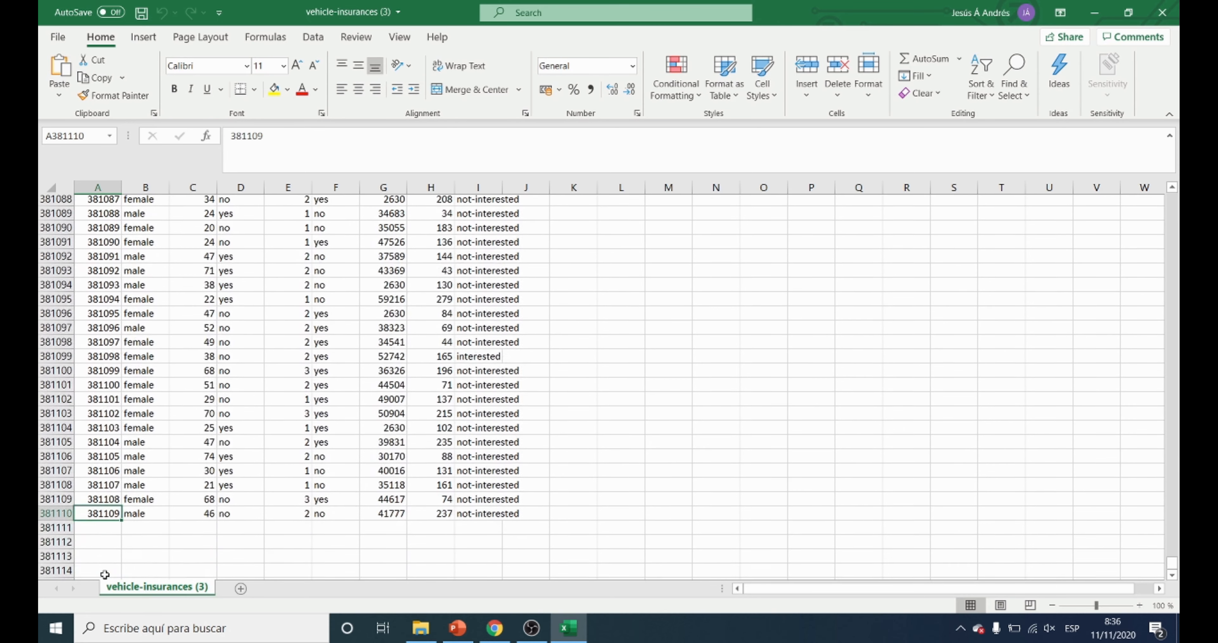
left_click_drag(1172, 567, 1167, 147)
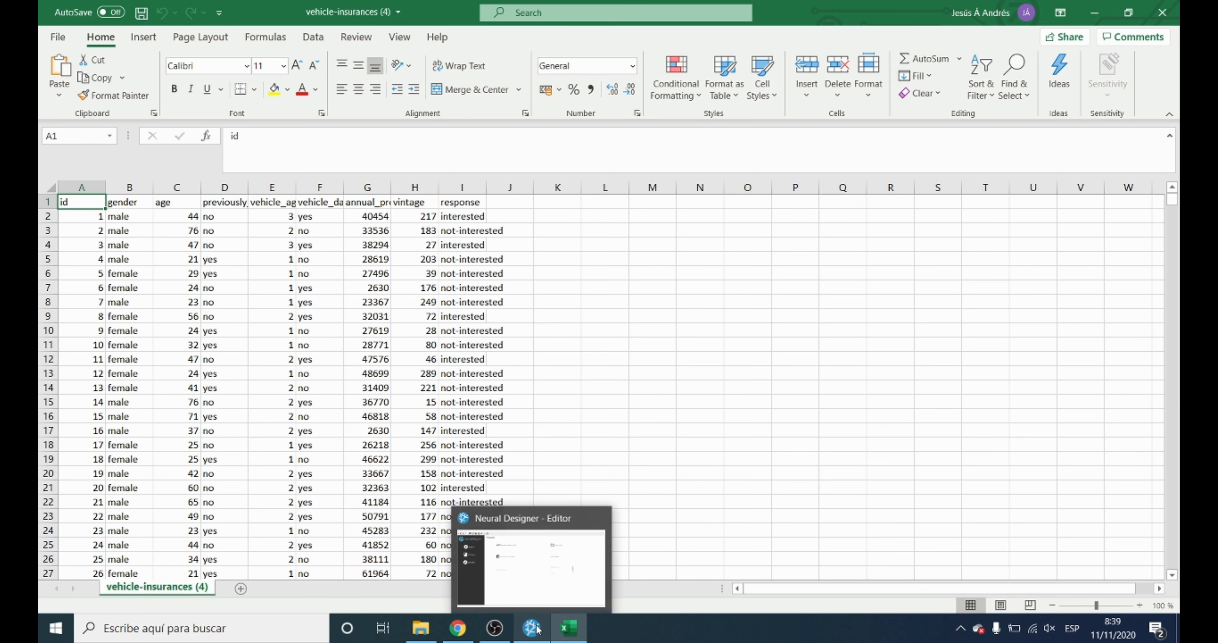
Switch to Neural Designer and create a new classification project saved as targetcust.
left_click(539, 630)
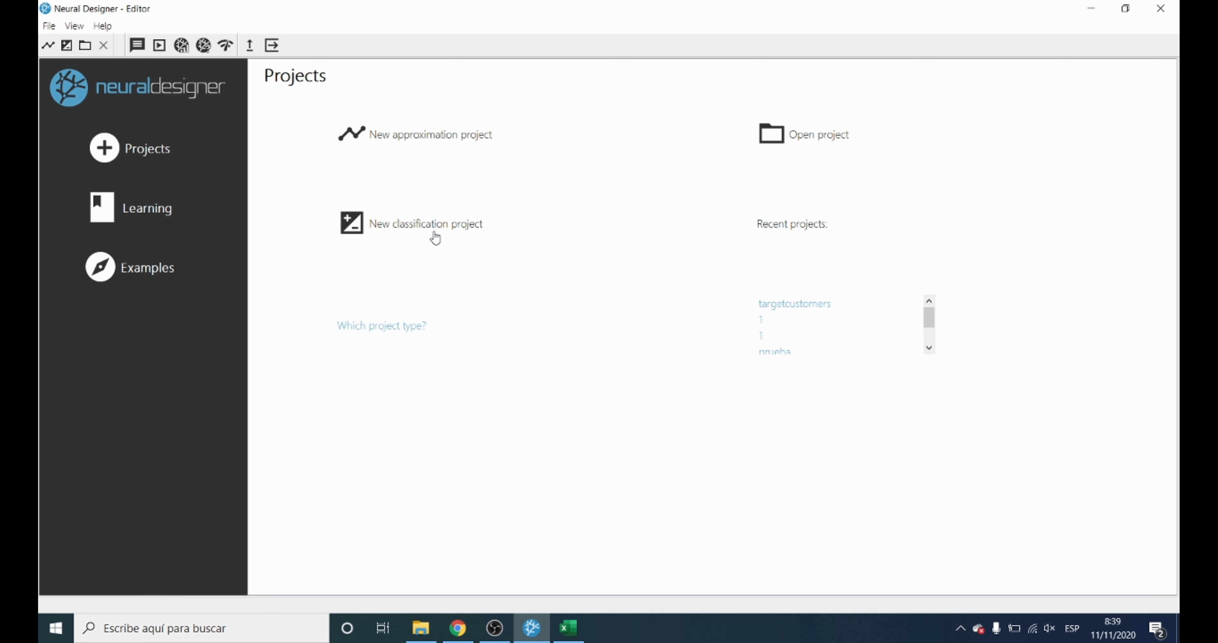
left_click(435, 237)
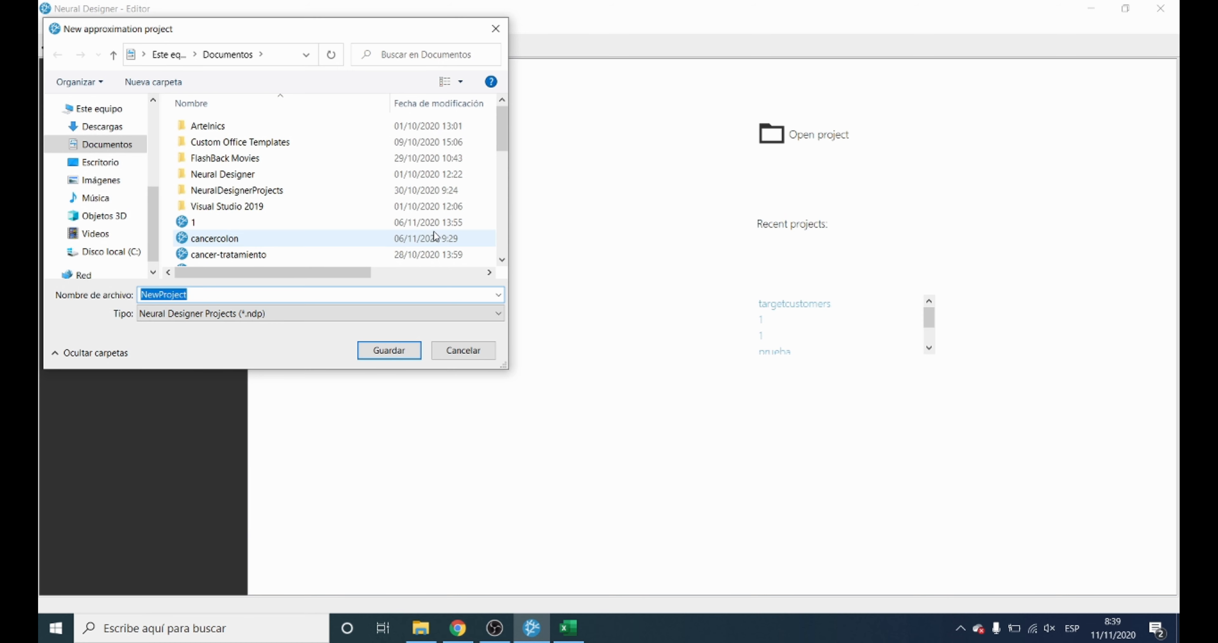
type("target")
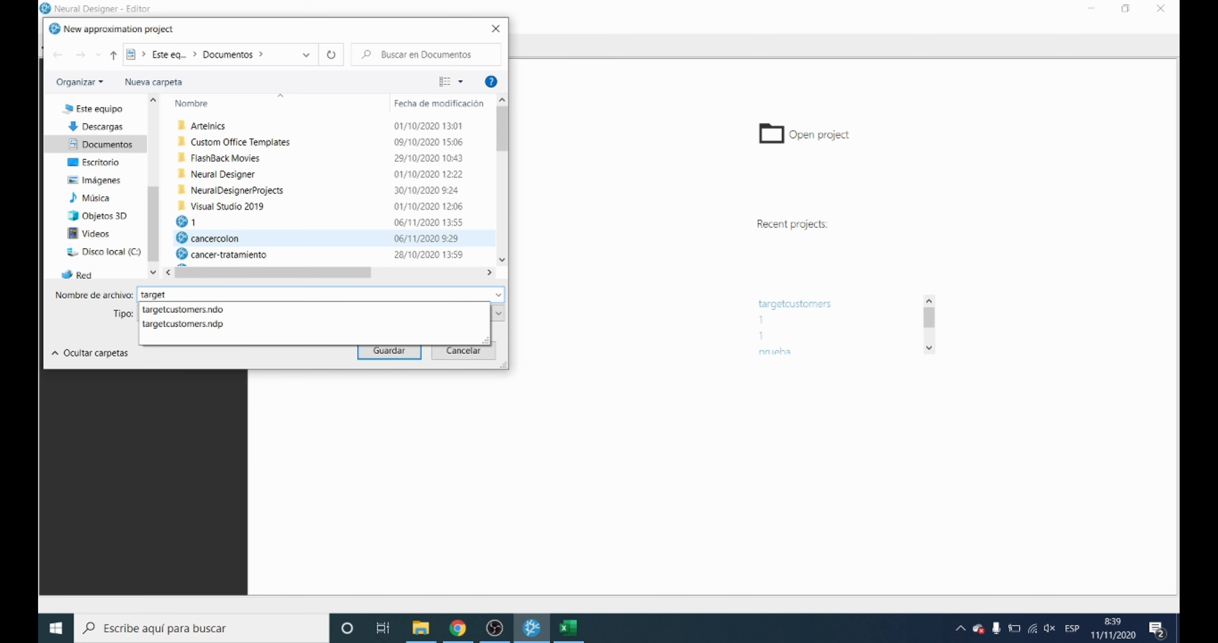
type("cust")
key("Return")
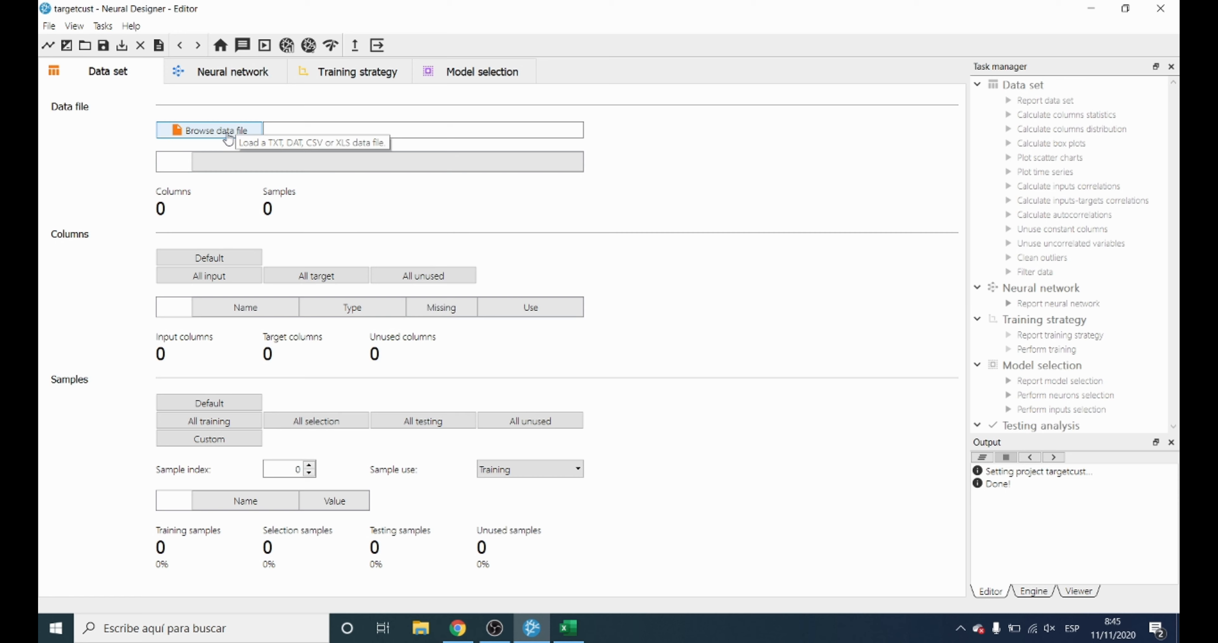
Import vehicle-insurances.csv from the Documents folder as the project's data file.
left_click(226, 137)
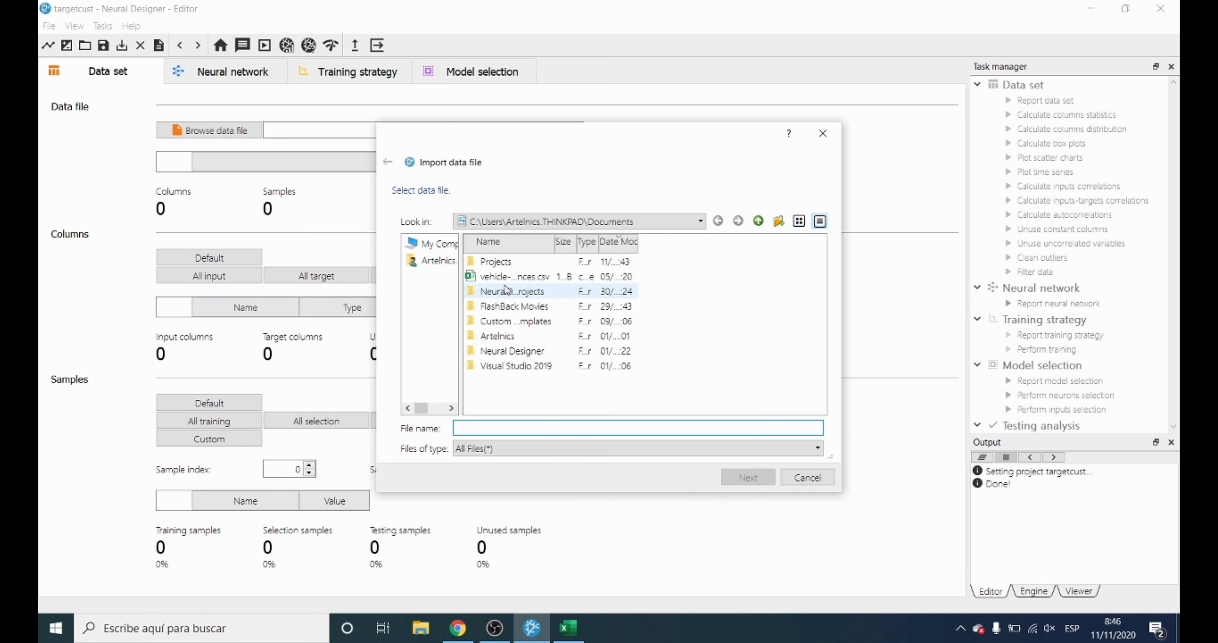
left_click(501, 277)
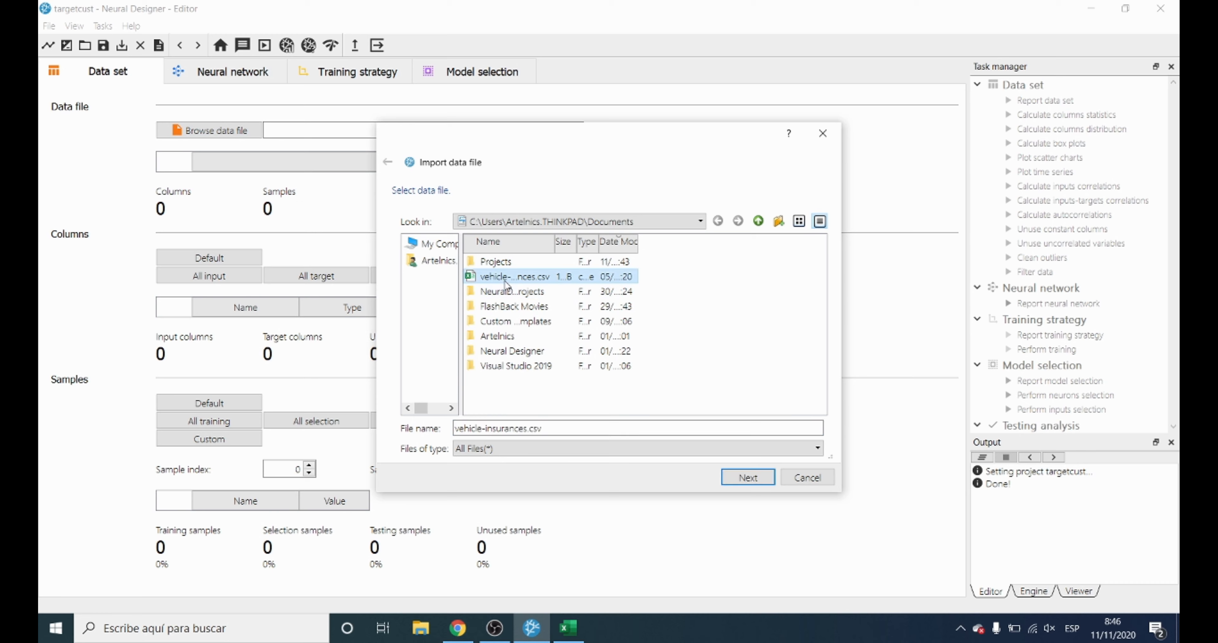
left_click(735, 478)
left_click(735, 478)
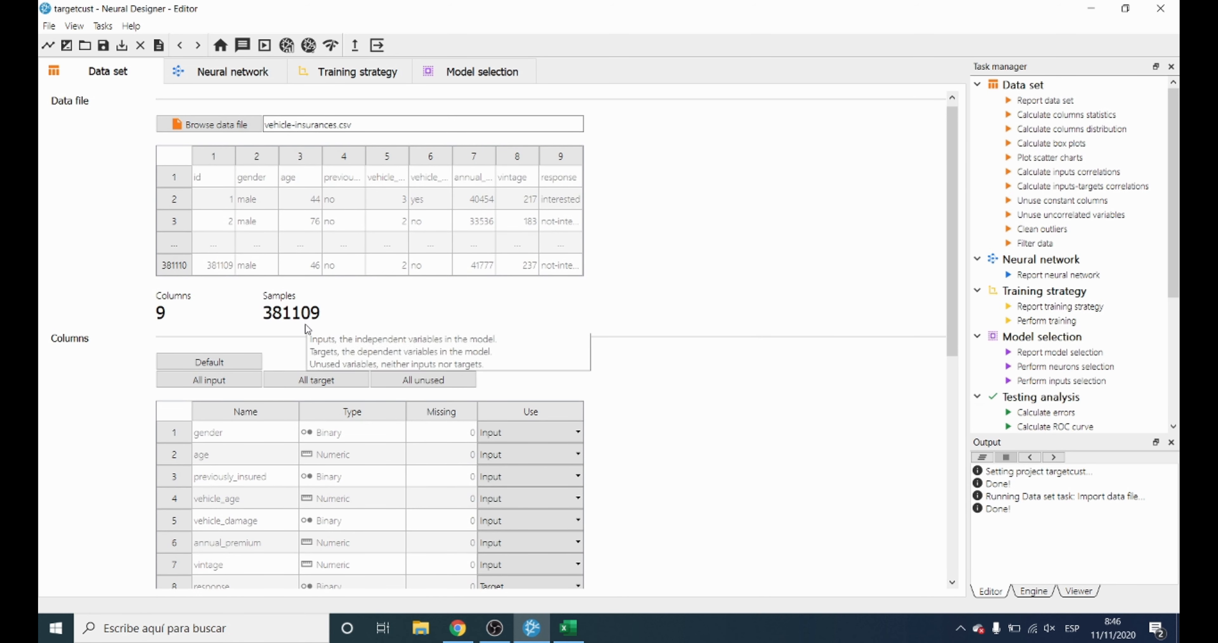
Review the use assigned to each column and keep the response column as Target.
scroll(306, 329, "down", 3)
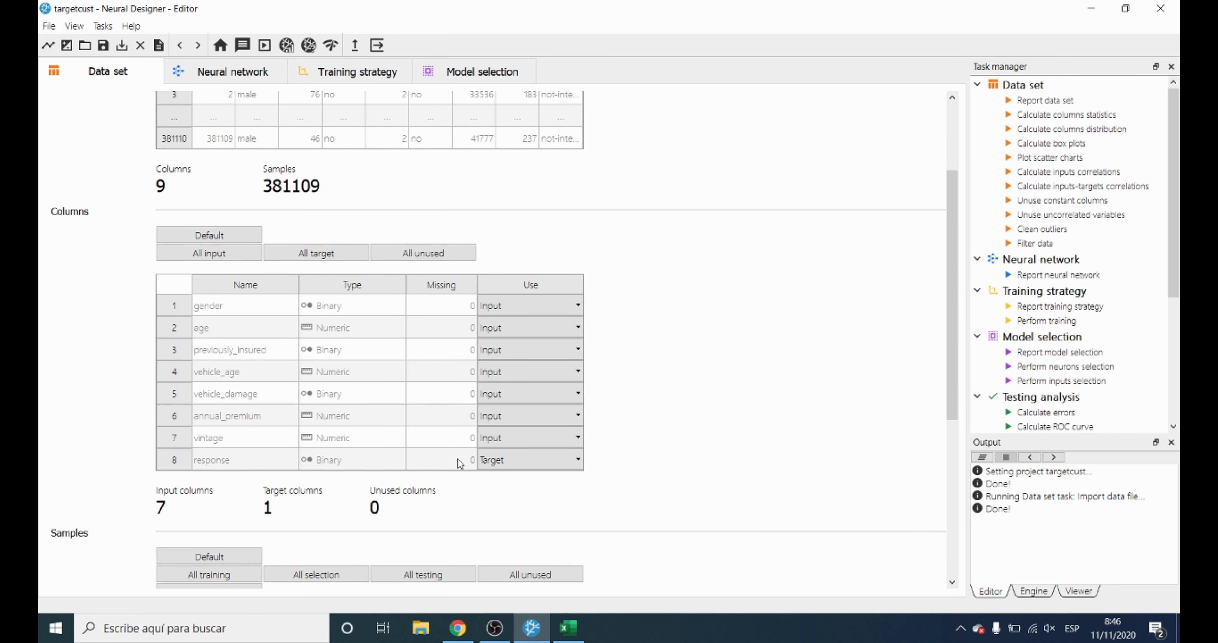
left_click(530, 459)
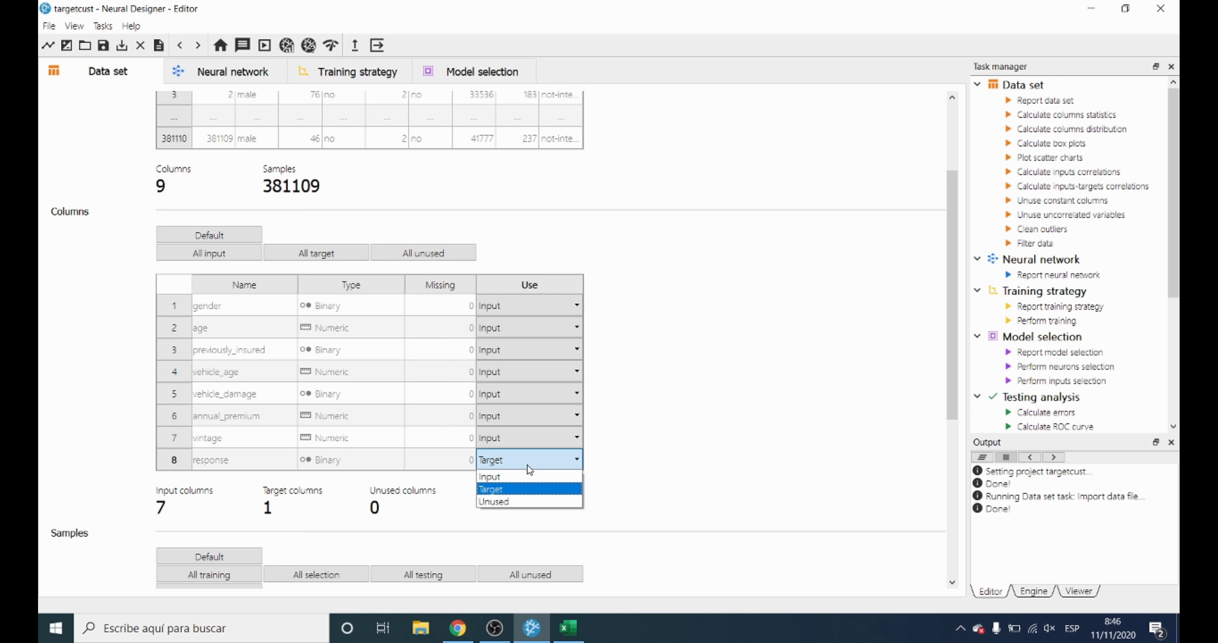
left_click(527, 465)
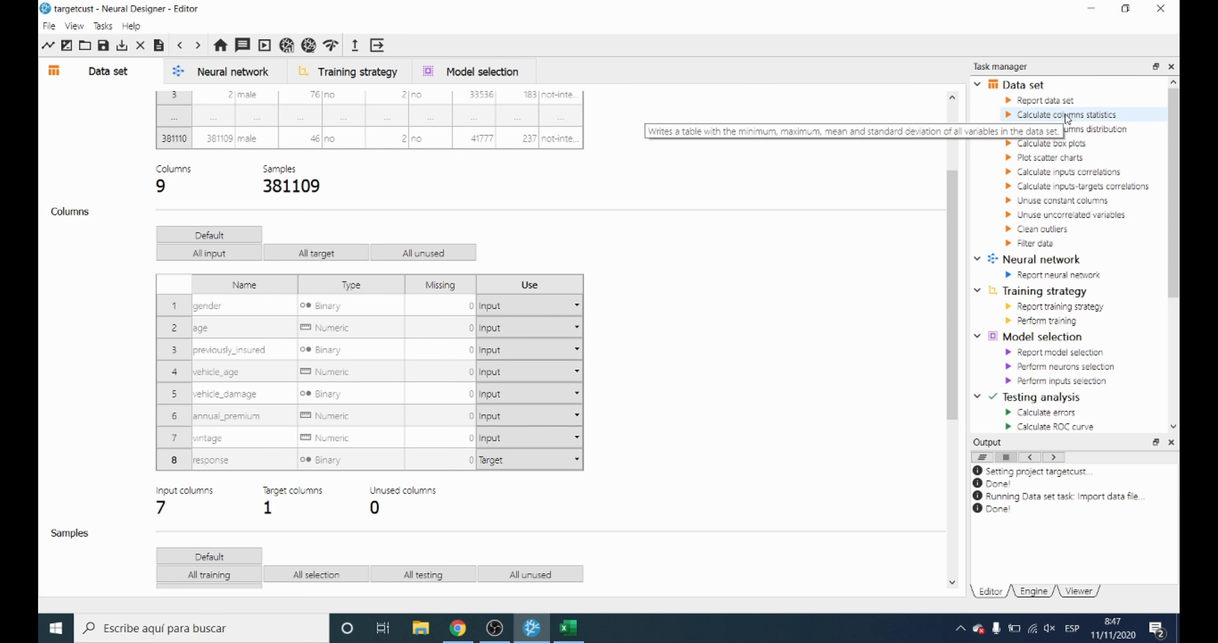
Calculate the columns distribution, examine the charts from gender to response, and return to the Editor.
double_click(1103, 134)
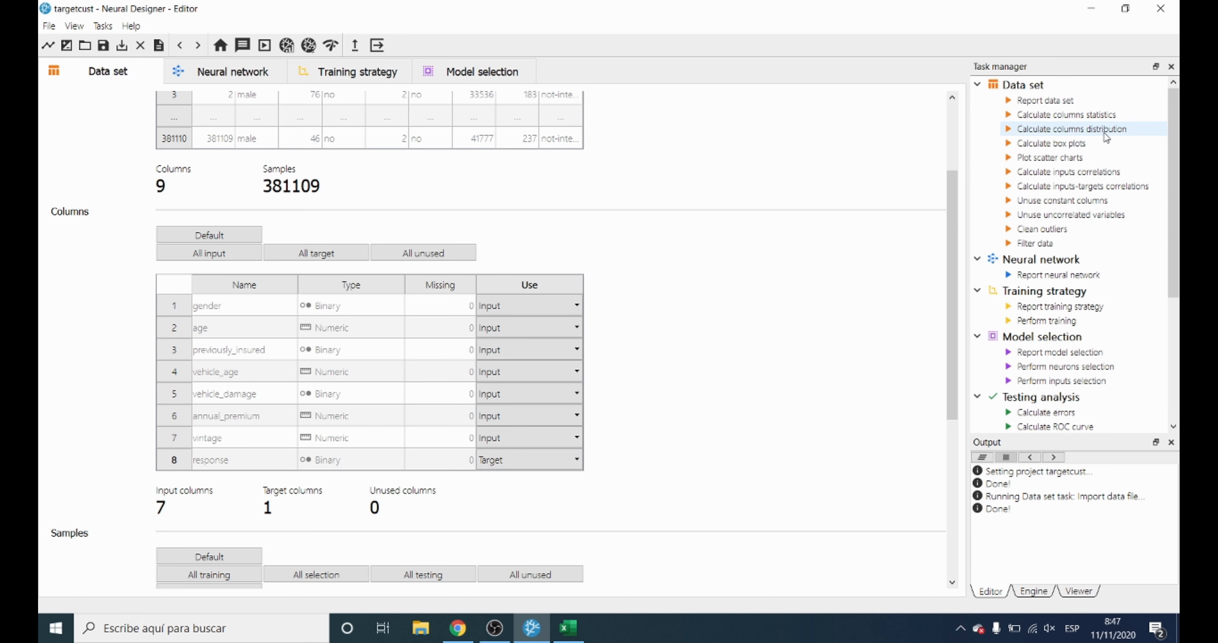
left_click(589, 340)
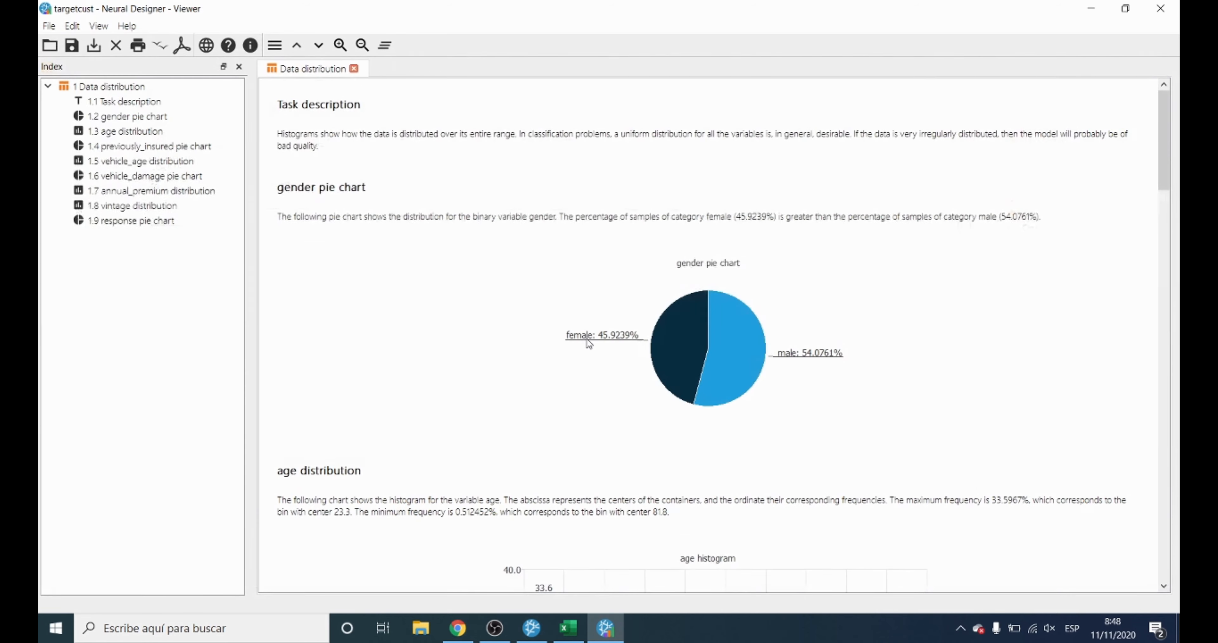
scroll(589, 344, "down", 10)
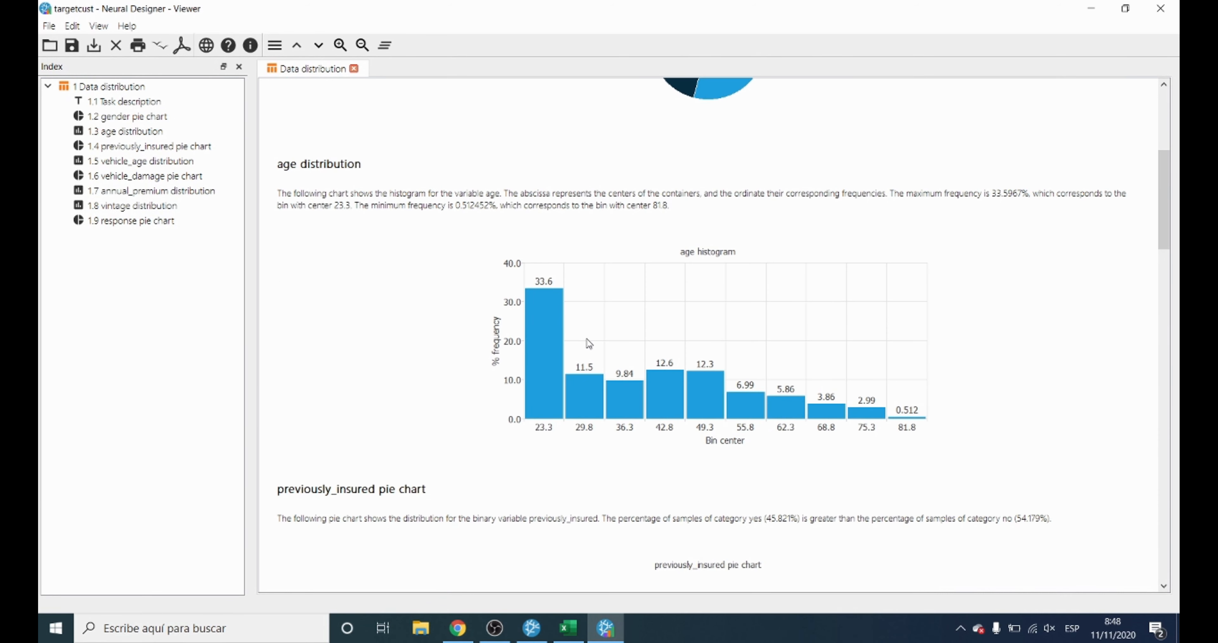
scroll(589, 344, "down", 15)
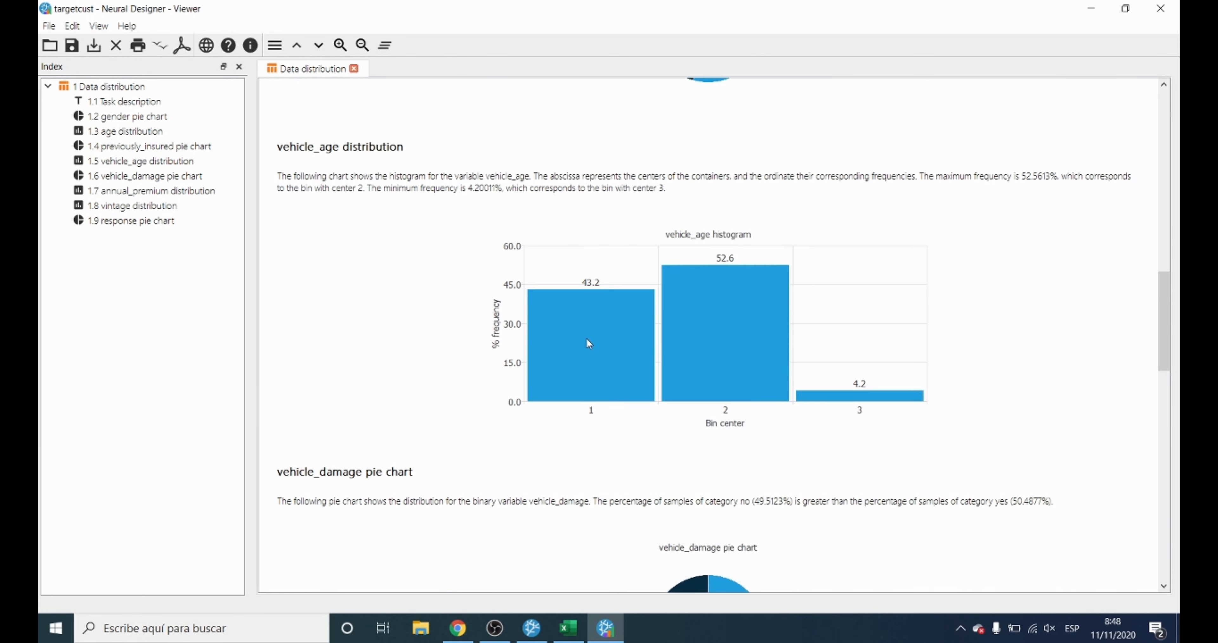
scroll(589, 344, "down", 12)
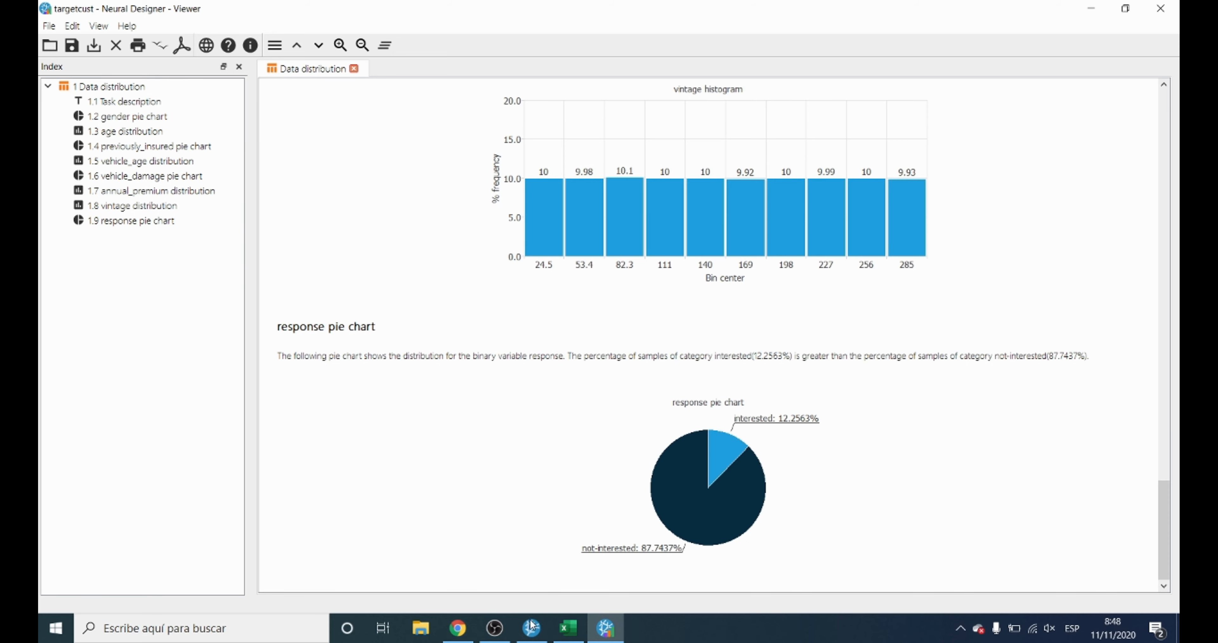
left_click(532, 628)
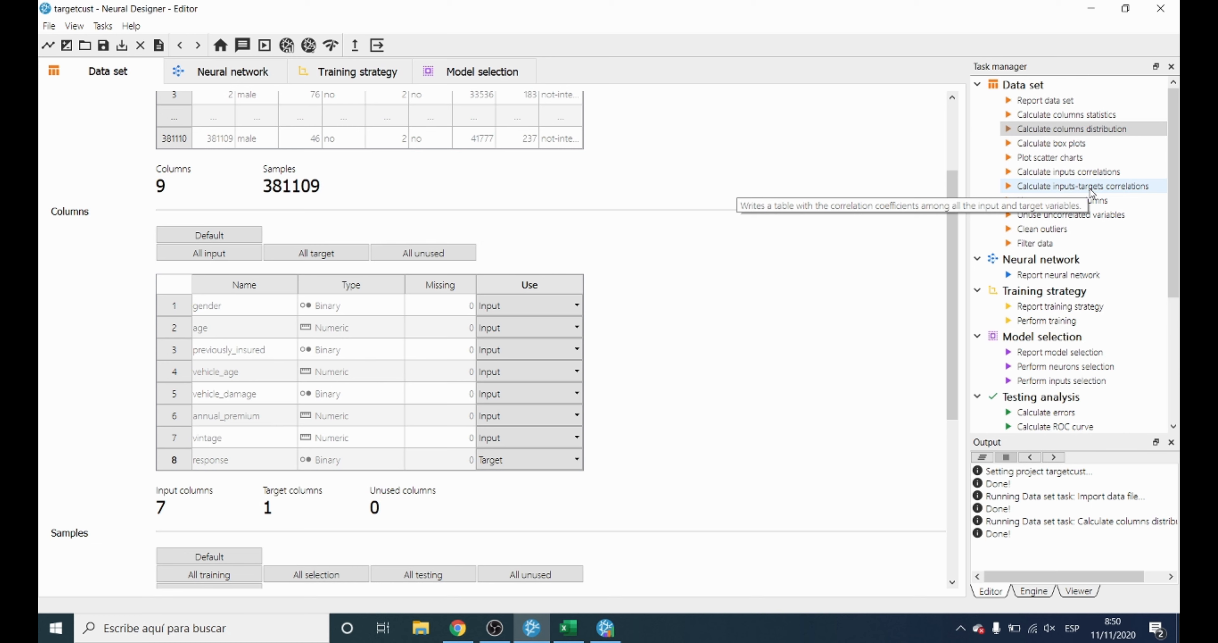
Calculate the inputs-targets correlations, examine the response correlations table and chart, and return to the Editor.
double_click(1089, 187)
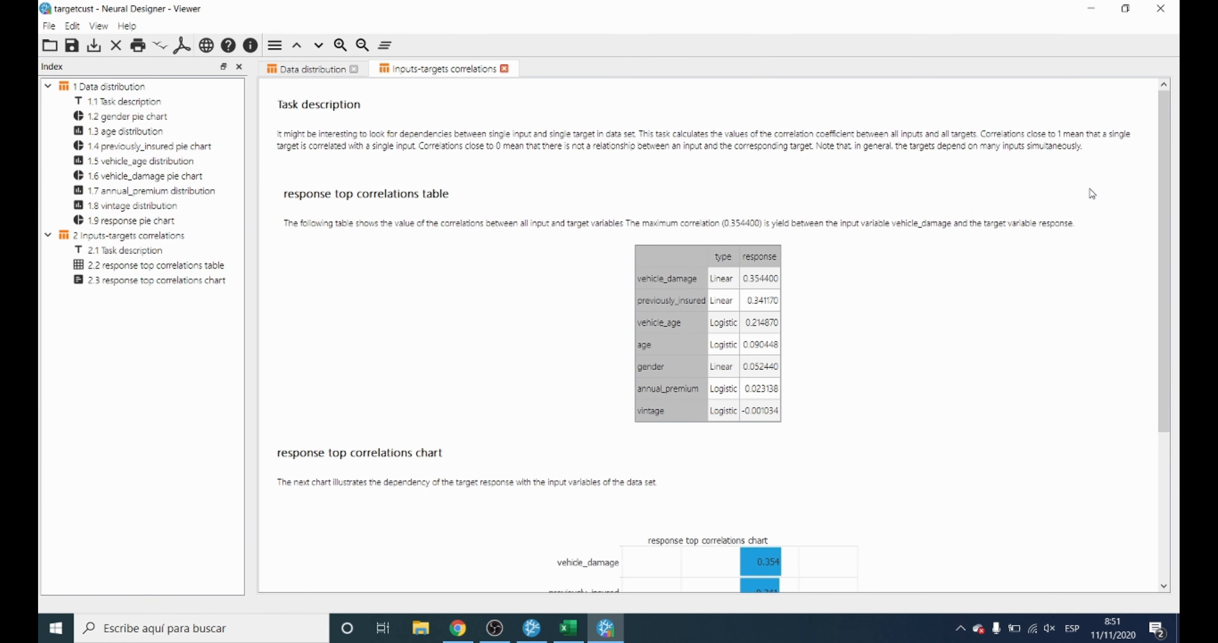
scroll(1092, 194, "down", 5)
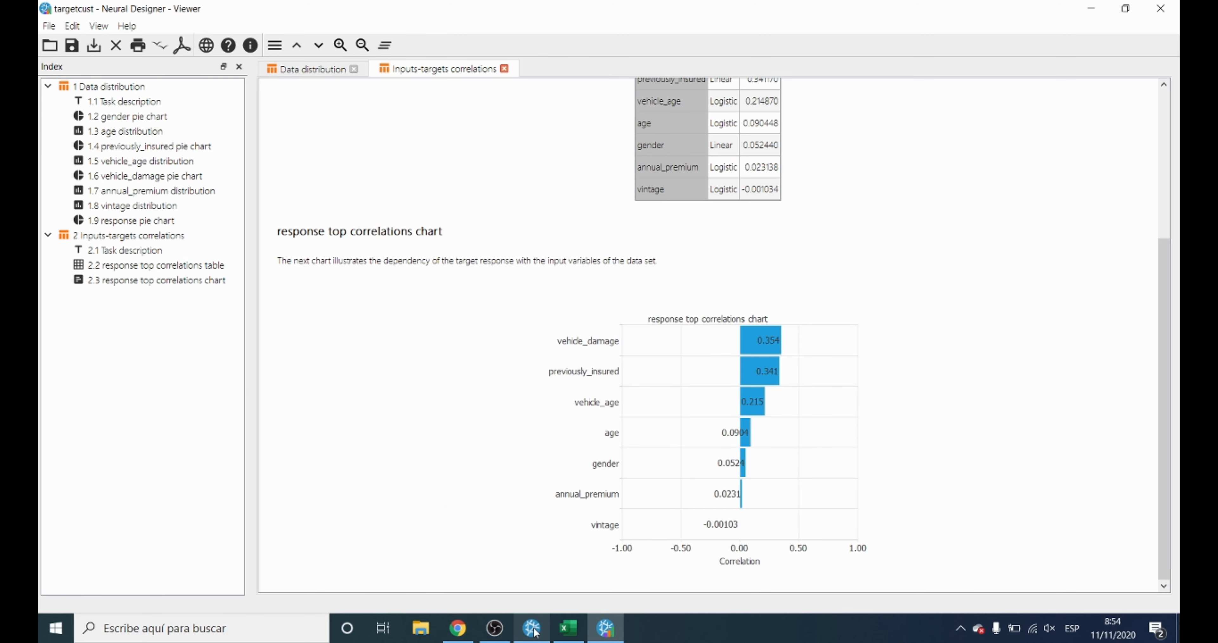
left_click(534, 630)
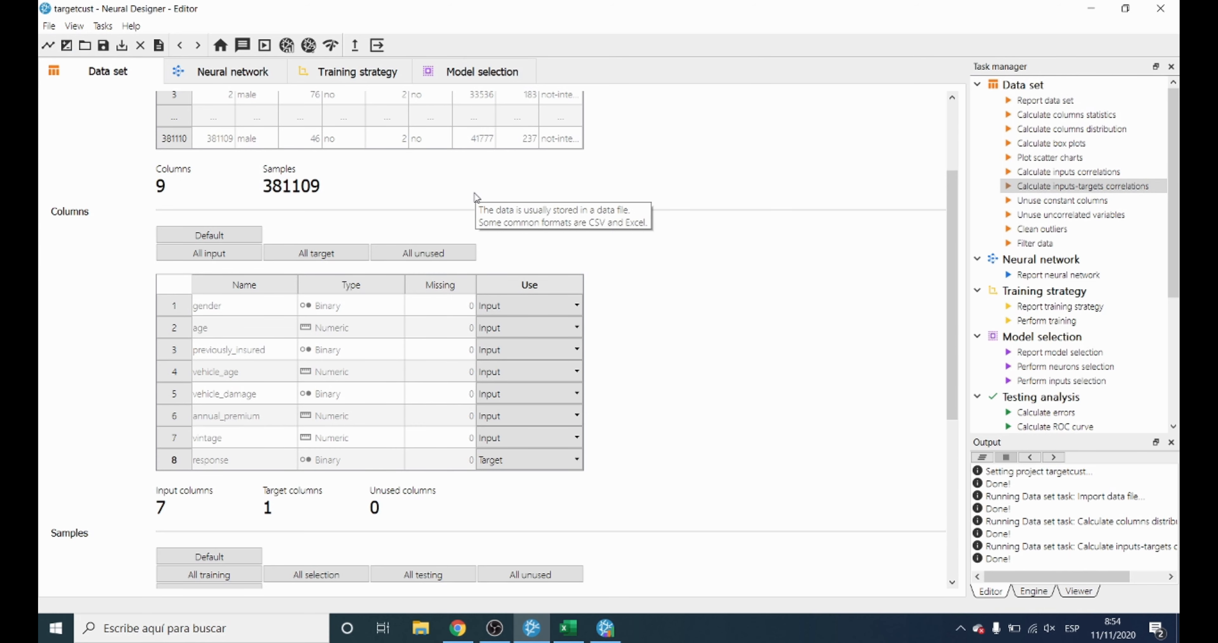
Add a second perceptron layer in the neural network settings and remove it again.
left_click(265, 75)
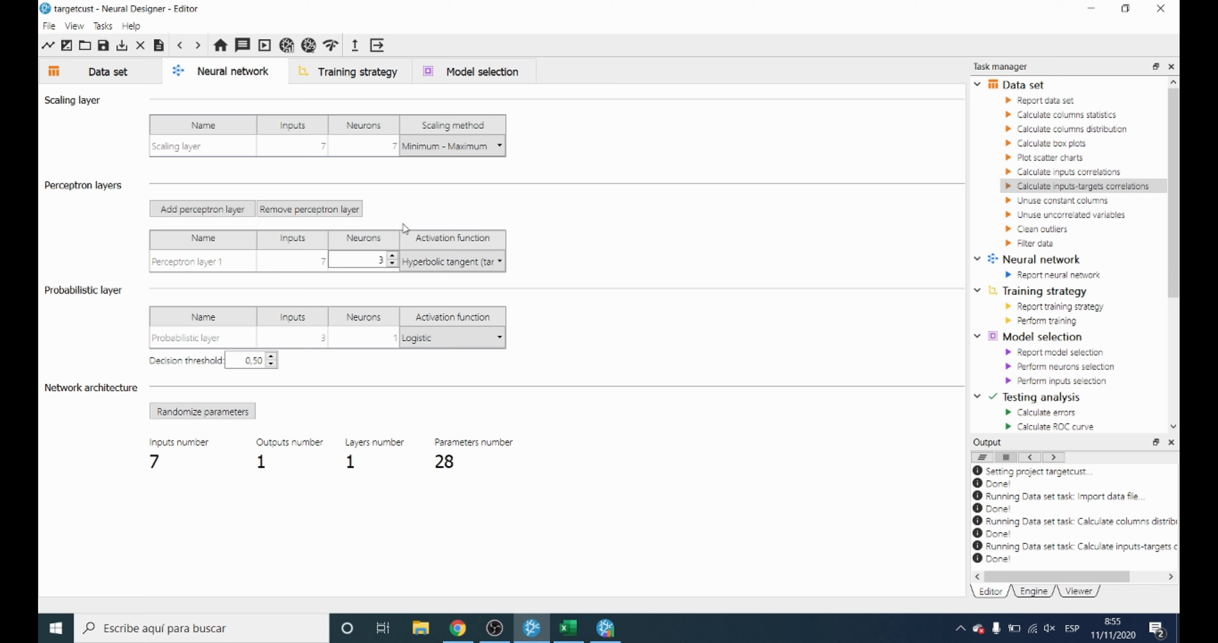
left_click(213, 210)
left_click(284, 210)
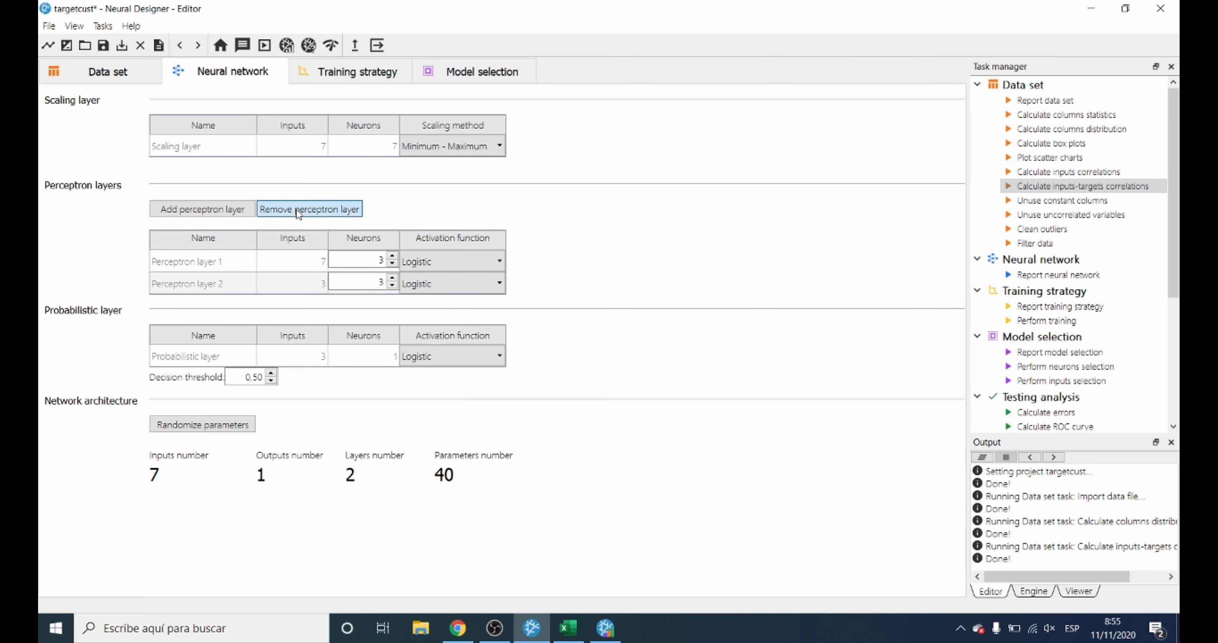
left_click(392, 263)
left_click(392, 263)
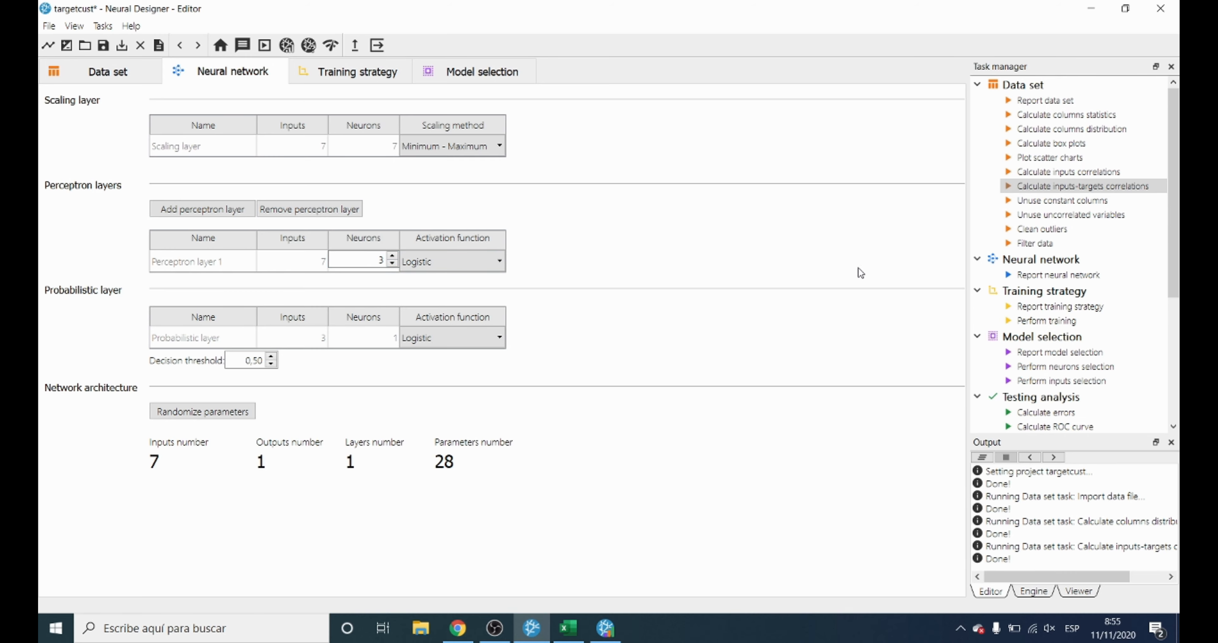
Generate the neural network report, examine the network architecture graph, and return to the Editor.
left_click(1027, 276)
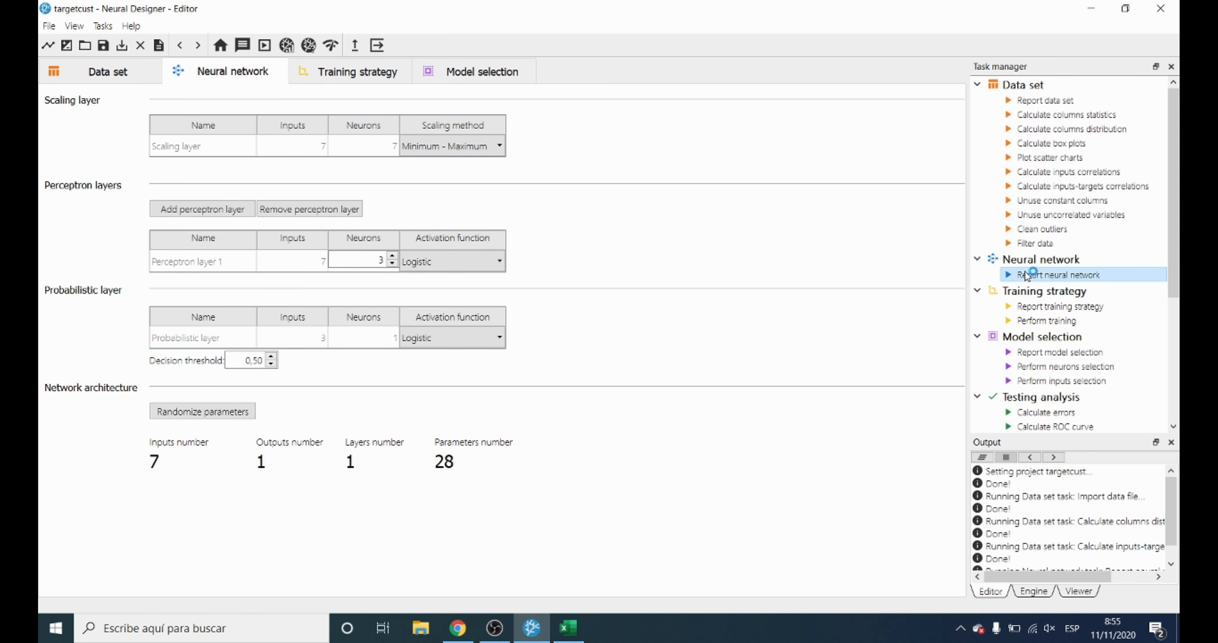
scroll(766, 392, "down", 15)
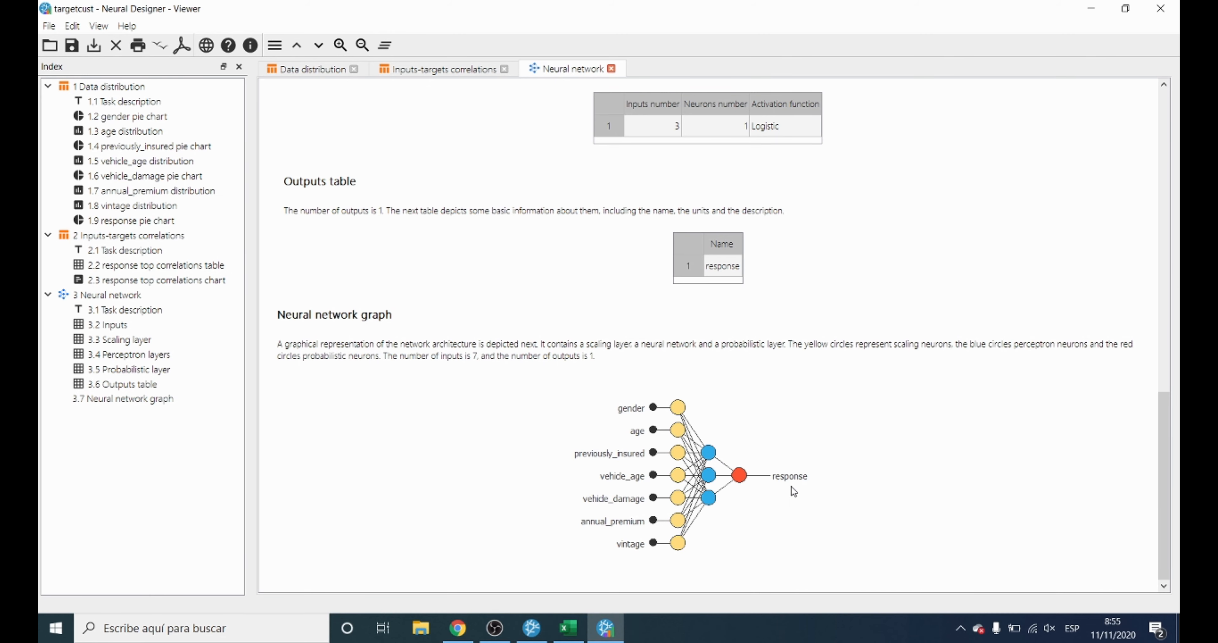
left_click(532, 630)
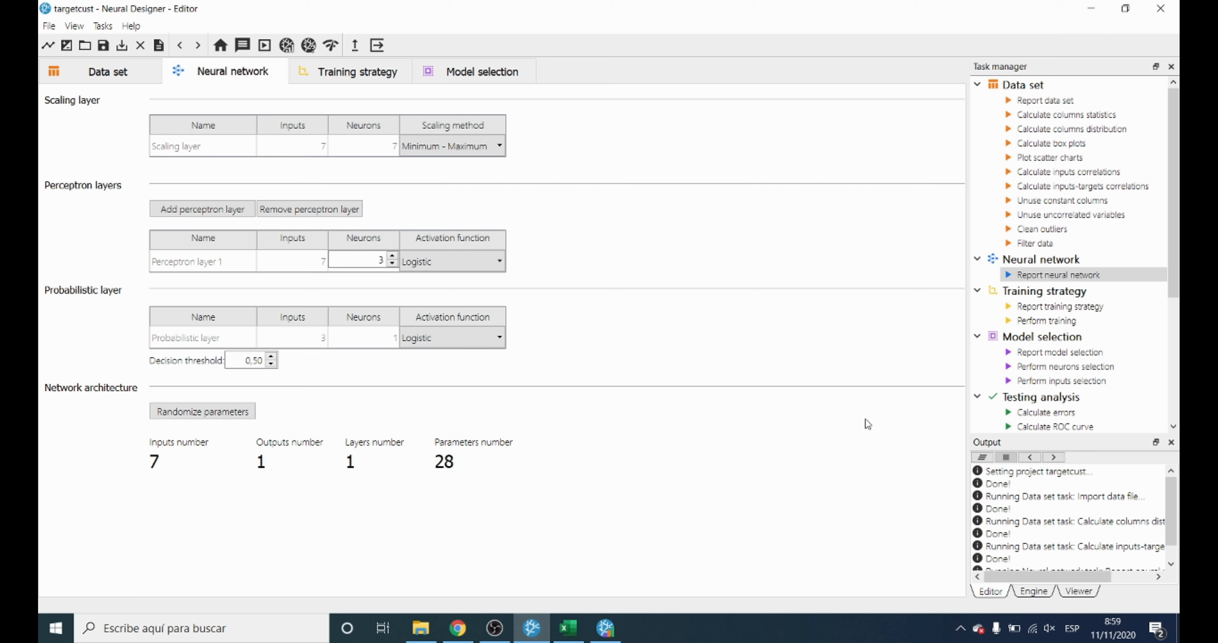
Train the neural network, examine the errors history and the final selection error in the results, and return to the Editor.
double_click(1041, 325)
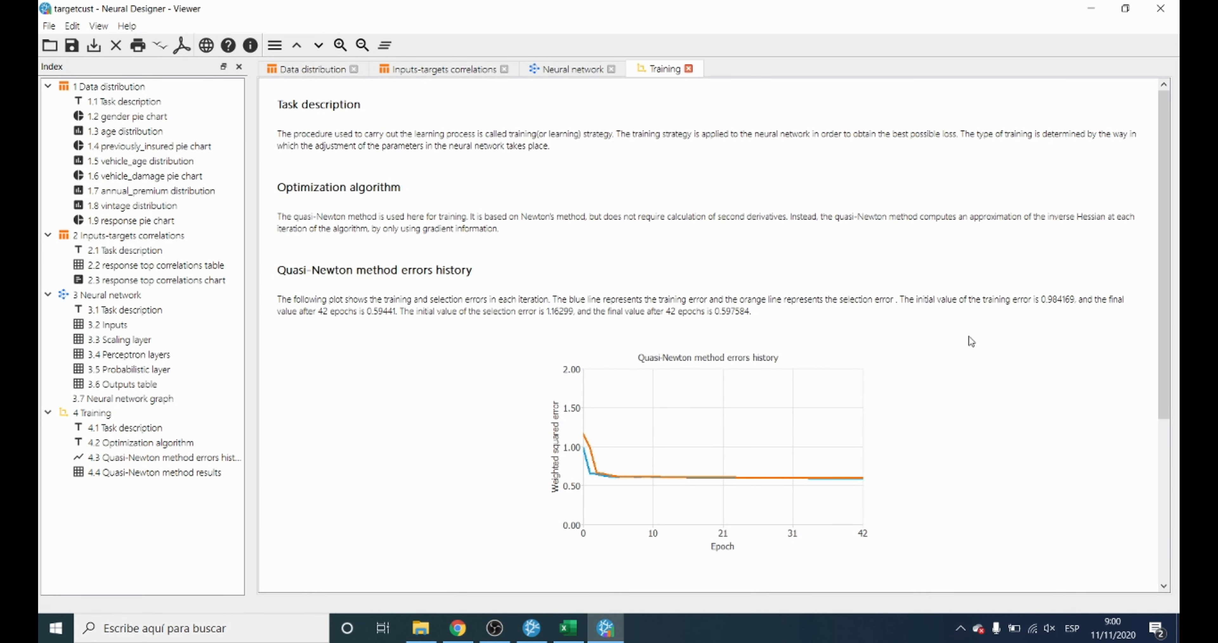
scroll(969, 335, "down", 1)
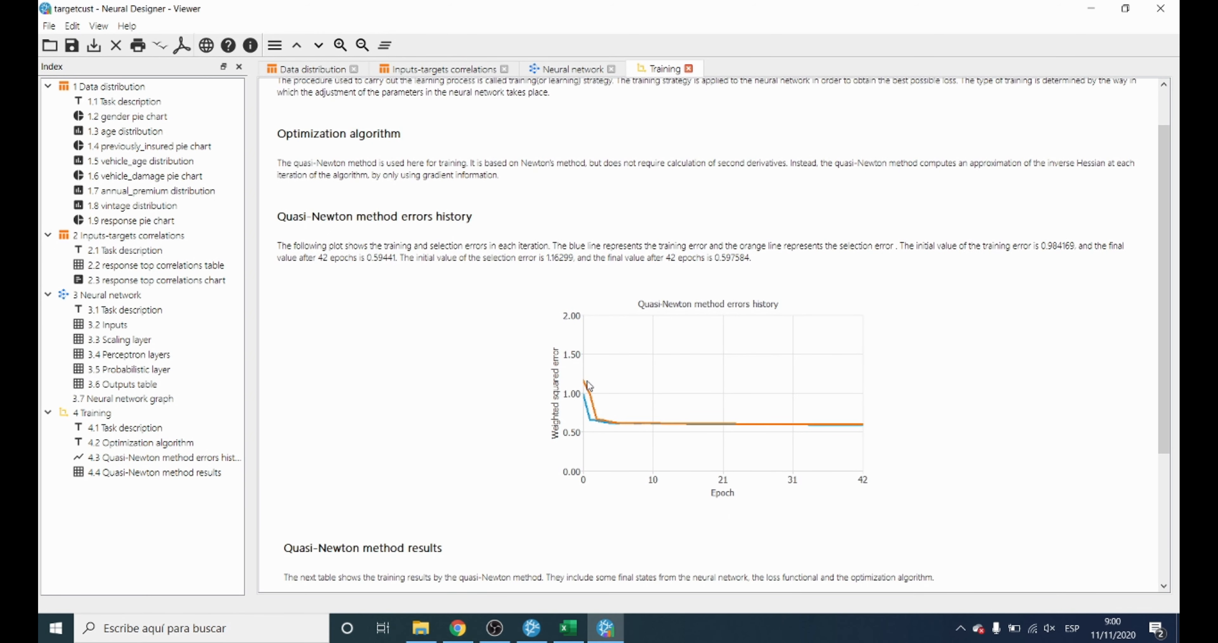
scroll(778, 376, "down", 4)
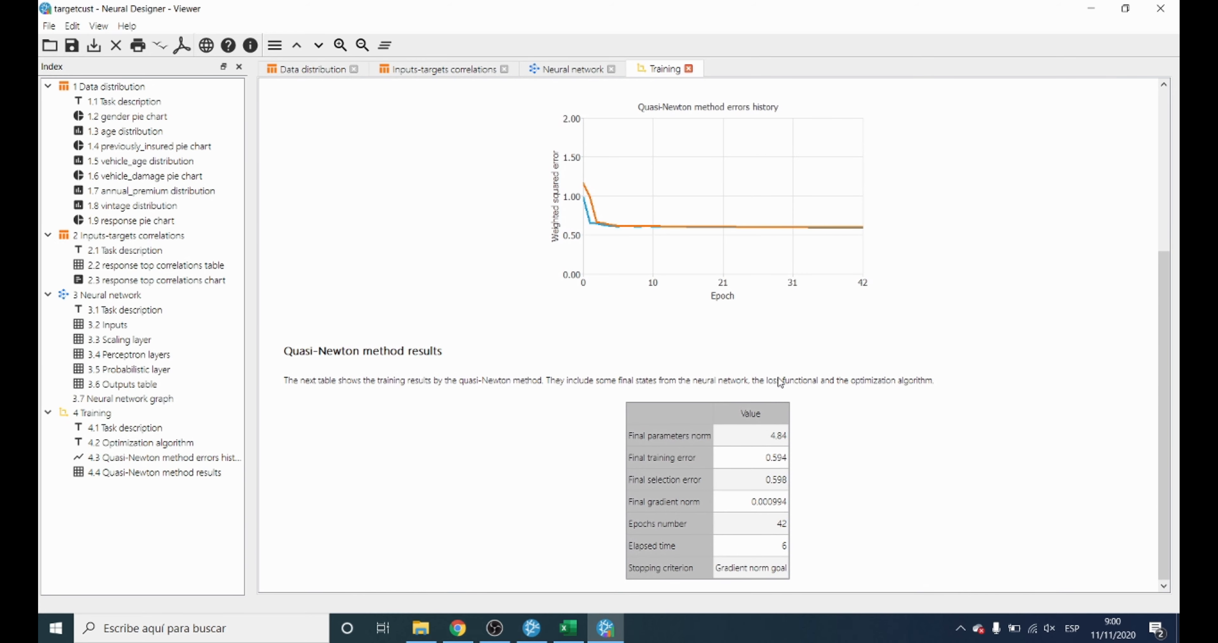
left_click(744, 486)
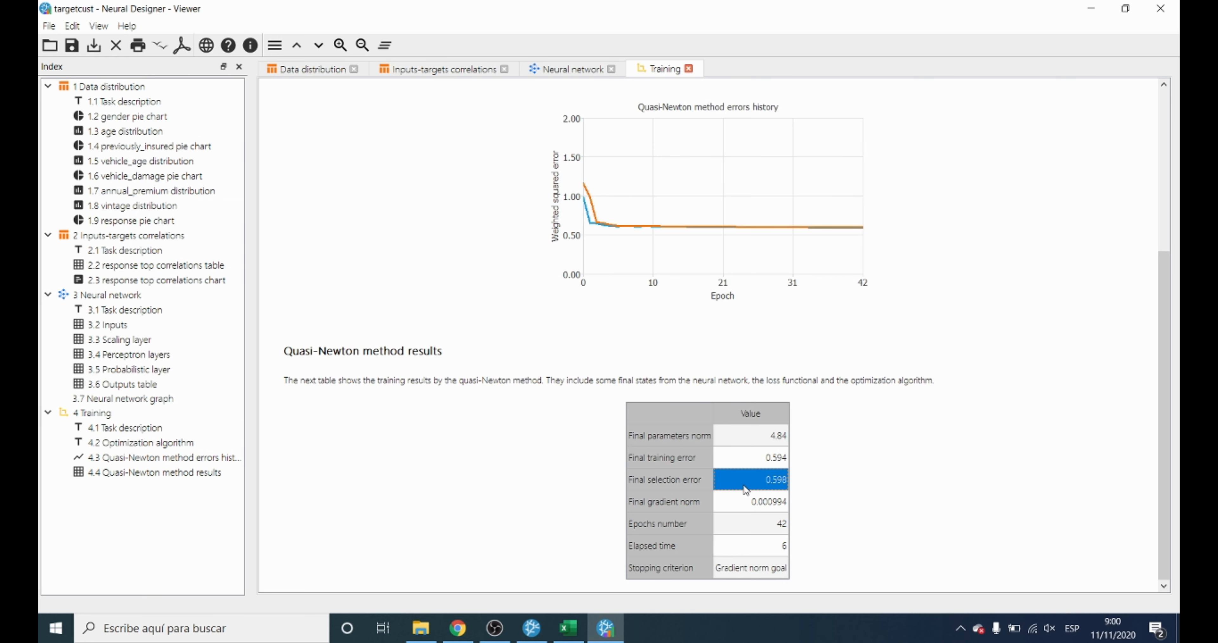
left_click(535, 633)
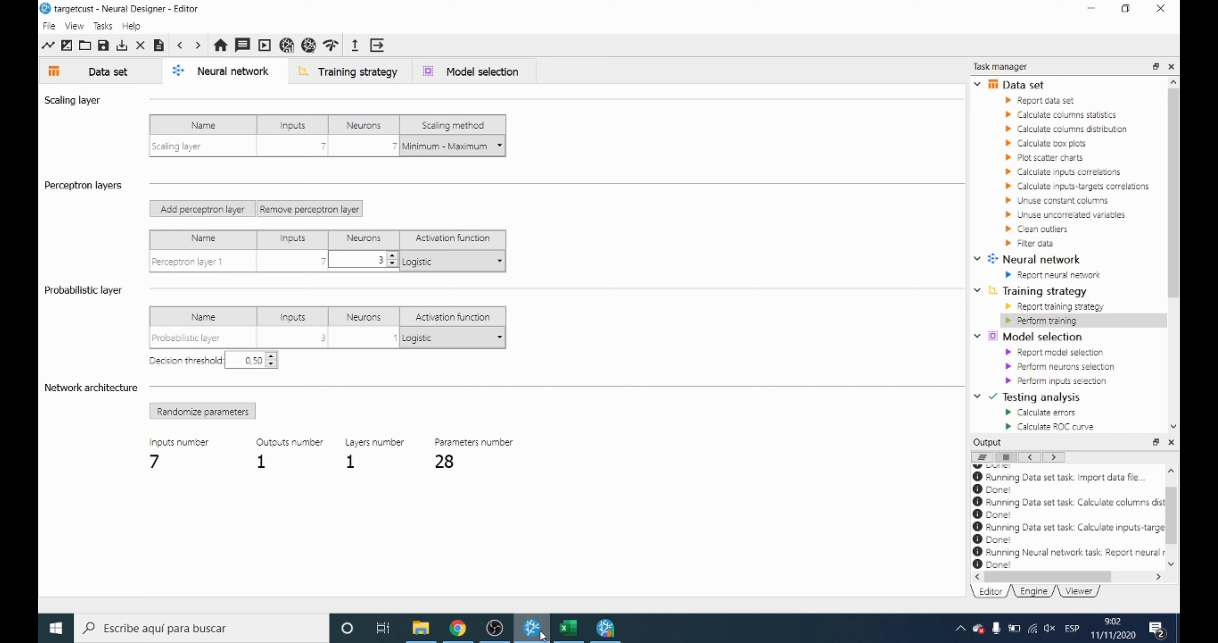
Calculate the ROC curve for the trained network and examine the ROC chart and the results below it.
scroll(1066, 406, "down", 2)
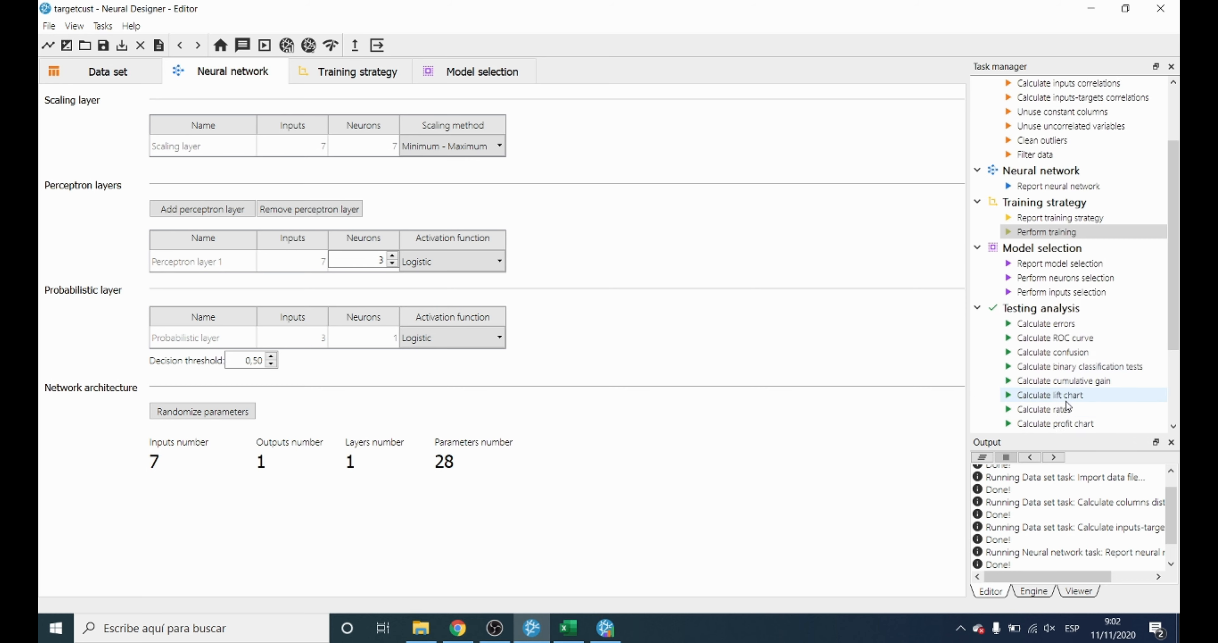
scroll(1066, 405, "down", 1)
scroll(1066, 406, "down", 2)
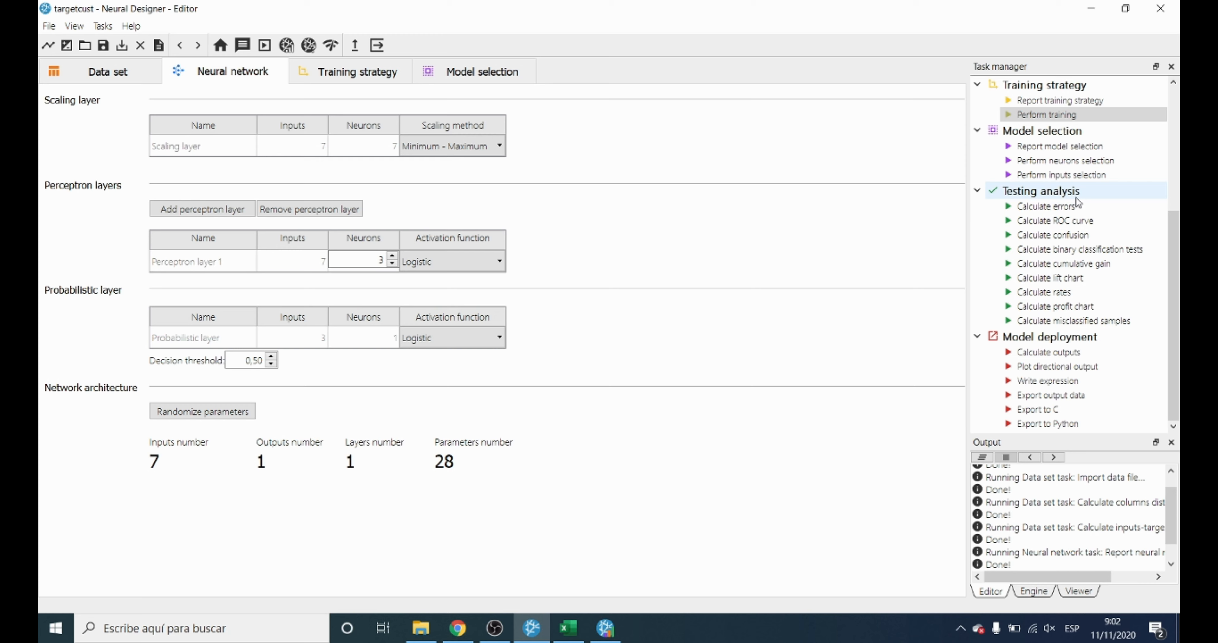
double_click(1071, 223)
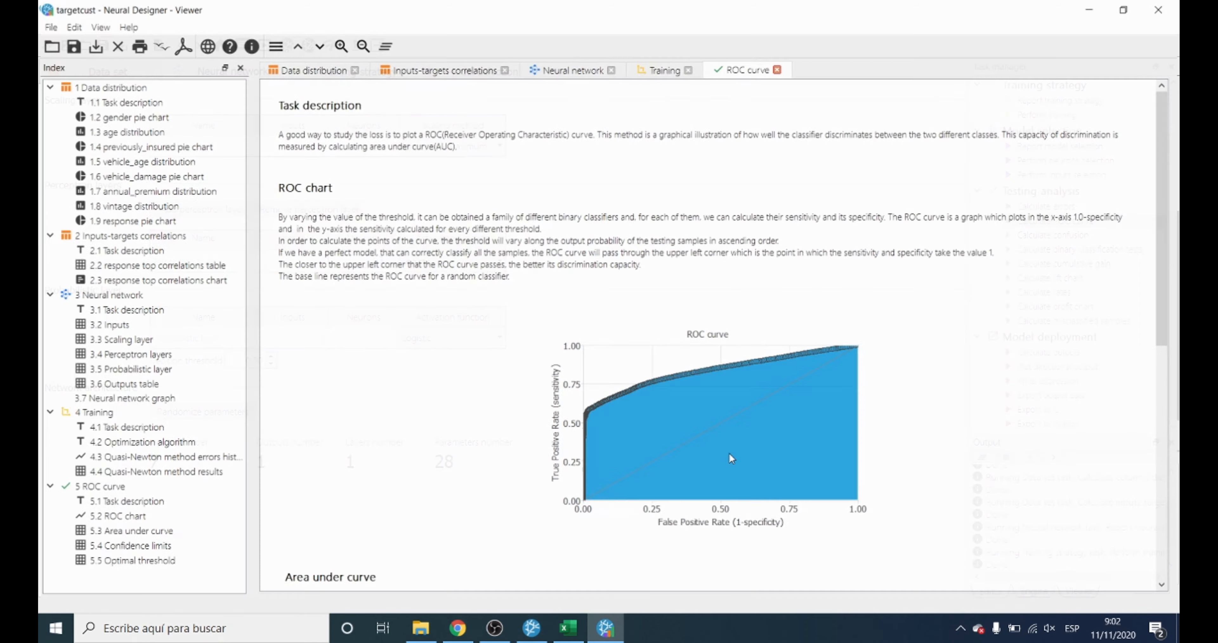
scroll(729, 452, "down", 3)
scroll(731, 458, "down", 1)
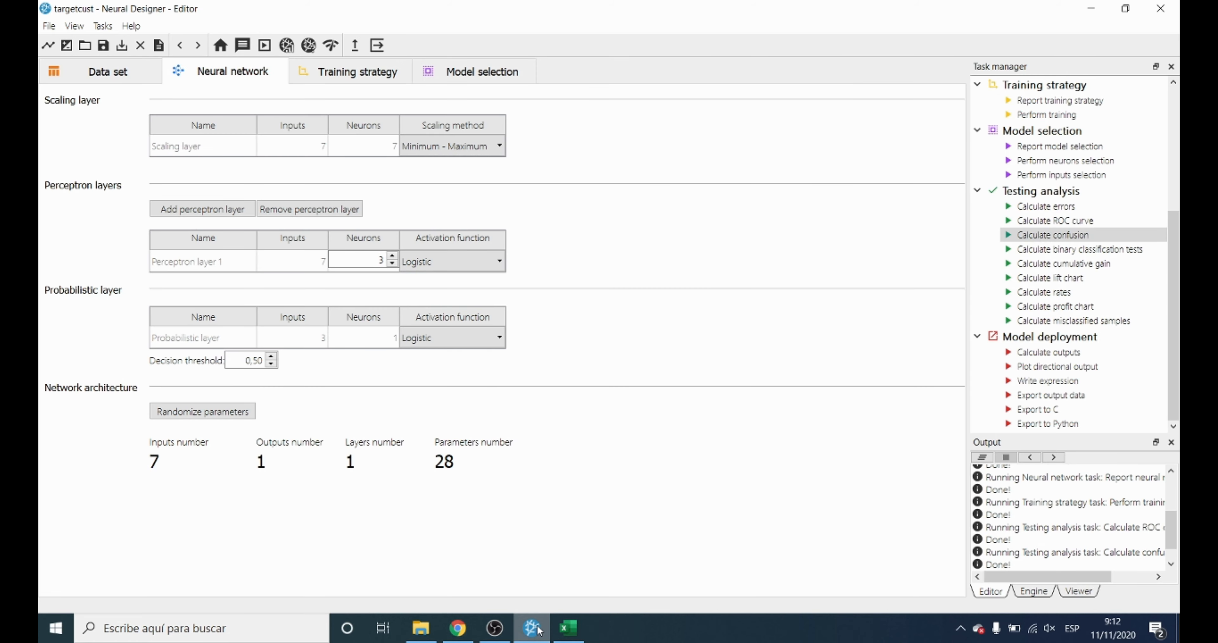
Calculate the confusion matrix, examine the correctly classified and misclassified cells of the confusion table, and return to the Editor.
double_click(1046, 239)
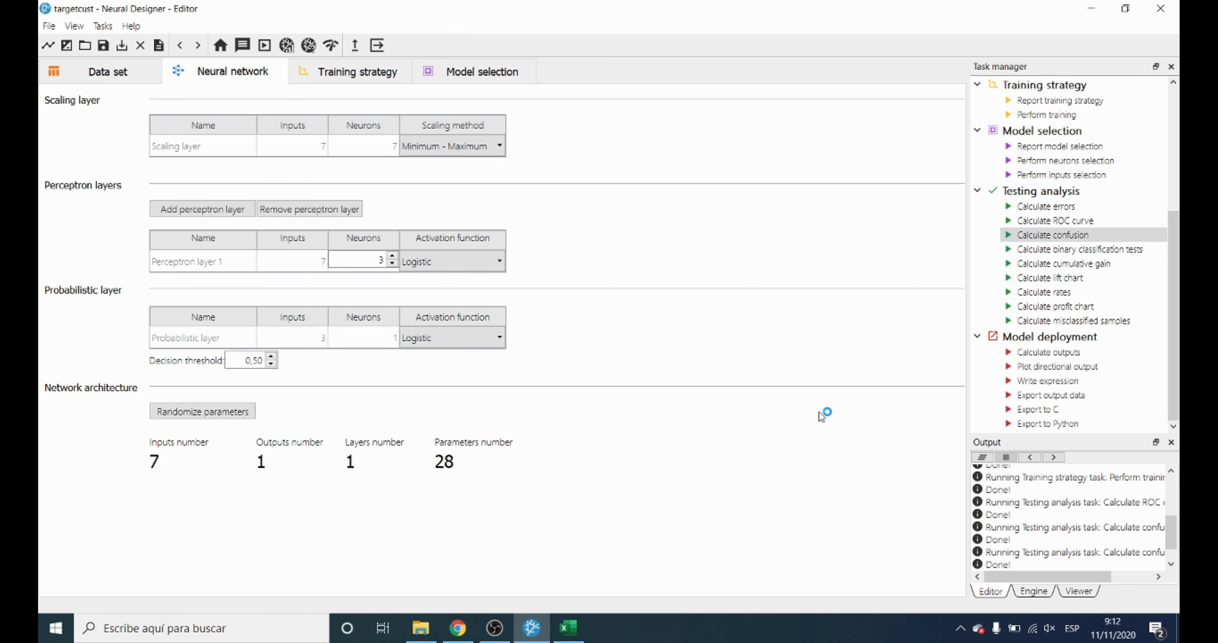
left_click(707, 418)
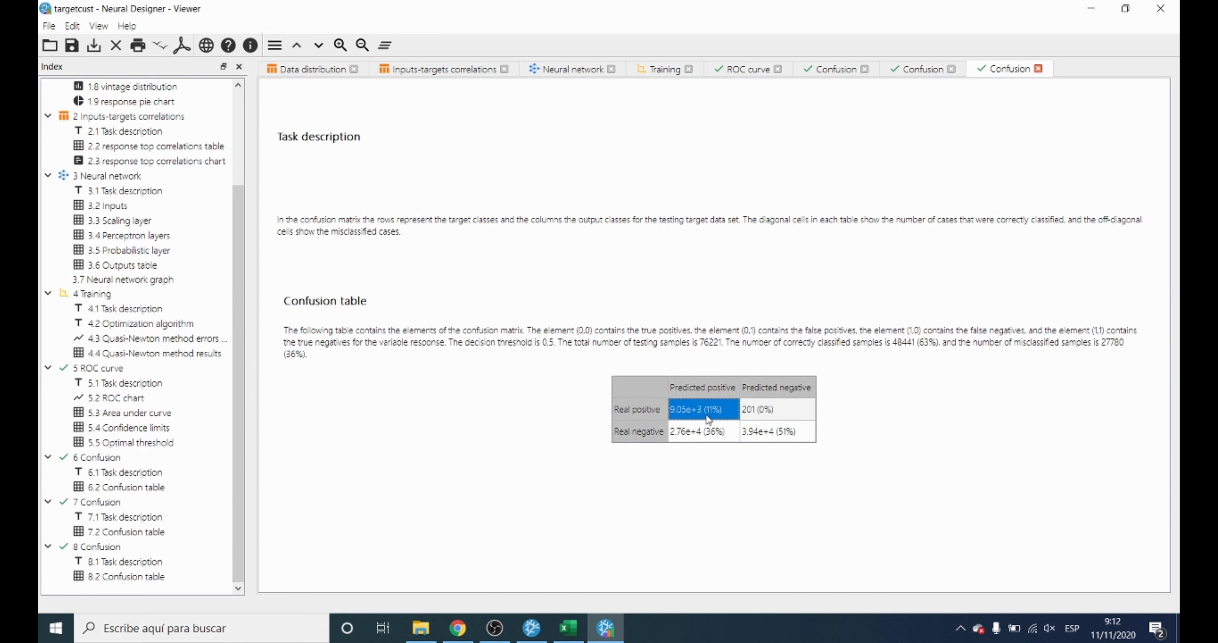
left_click(773, 435)
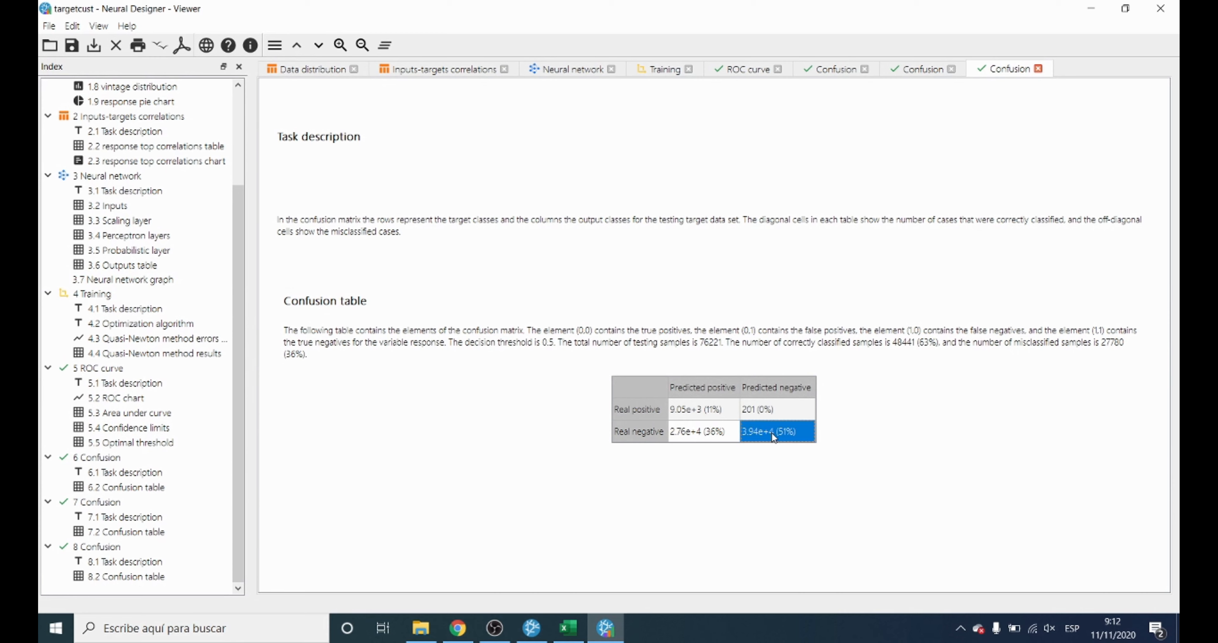
left_click(726, 413)
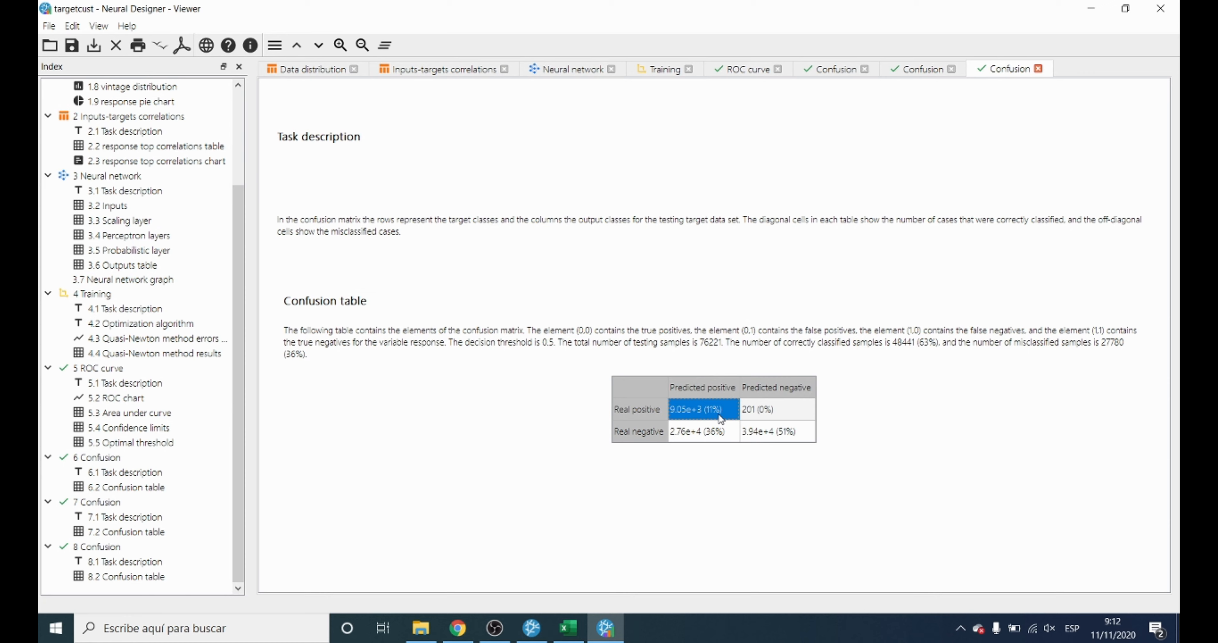
left_click(765, 437)
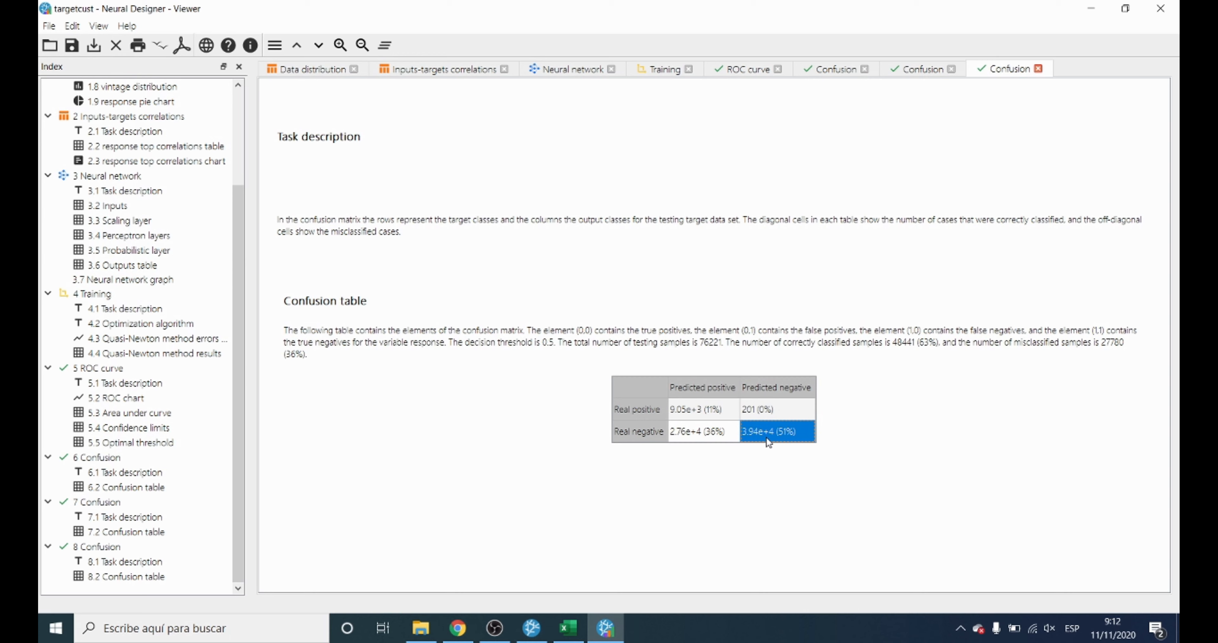
left_click(763, 413)
left_click(710, 430)
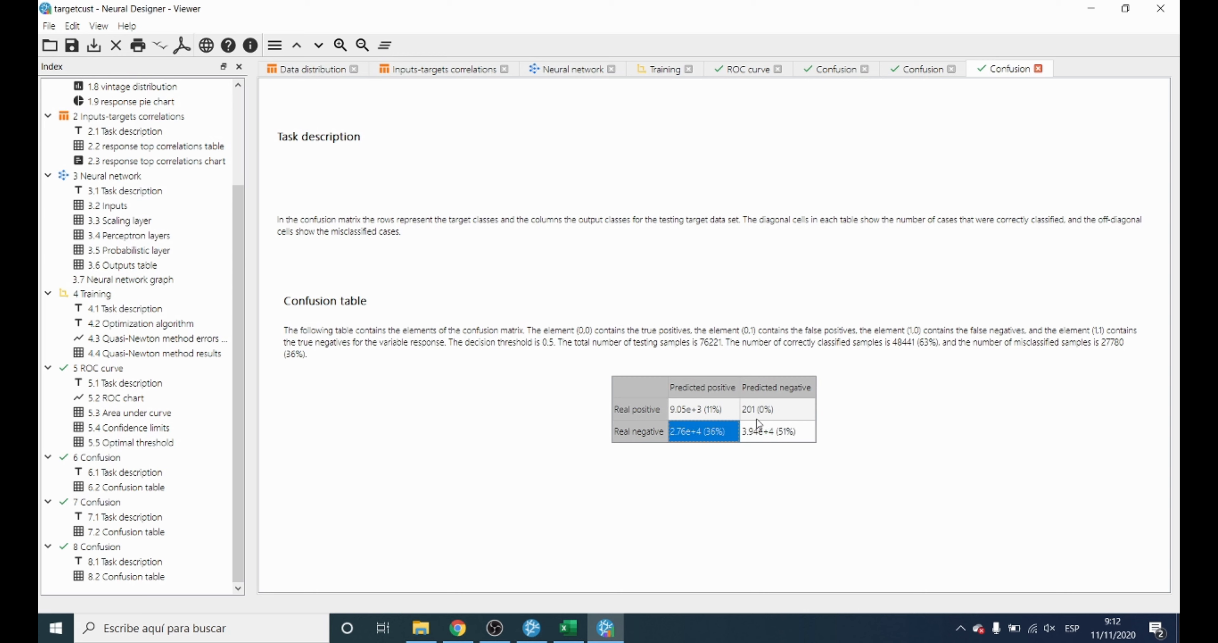
left_click(773, 409)
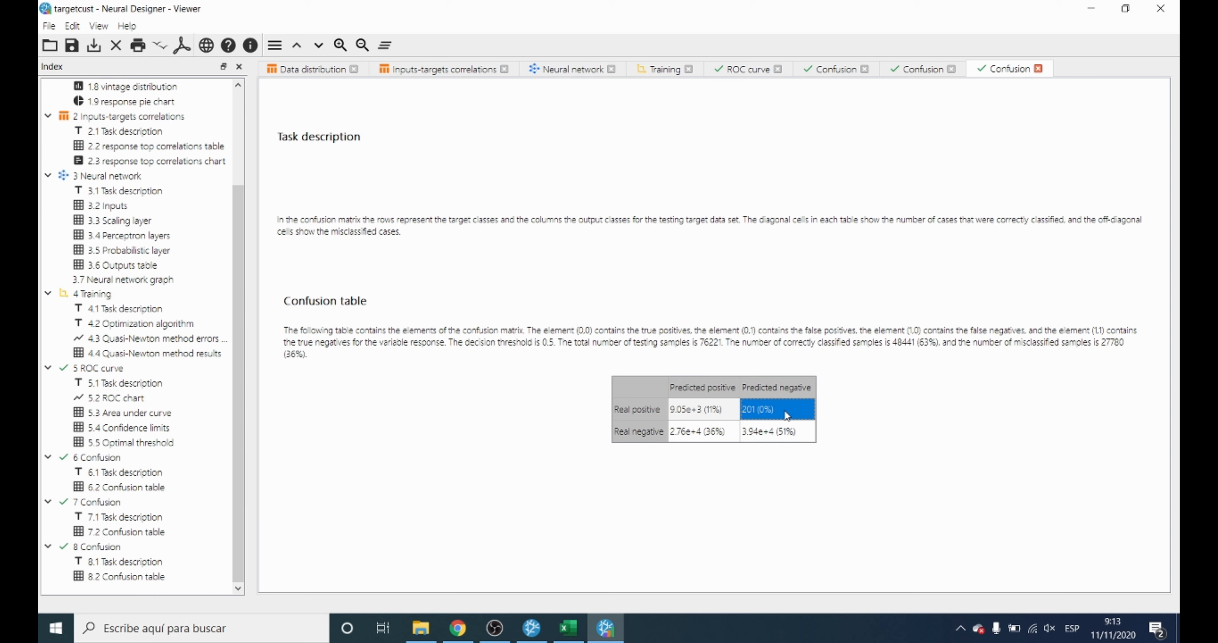
left_click(713, 441)
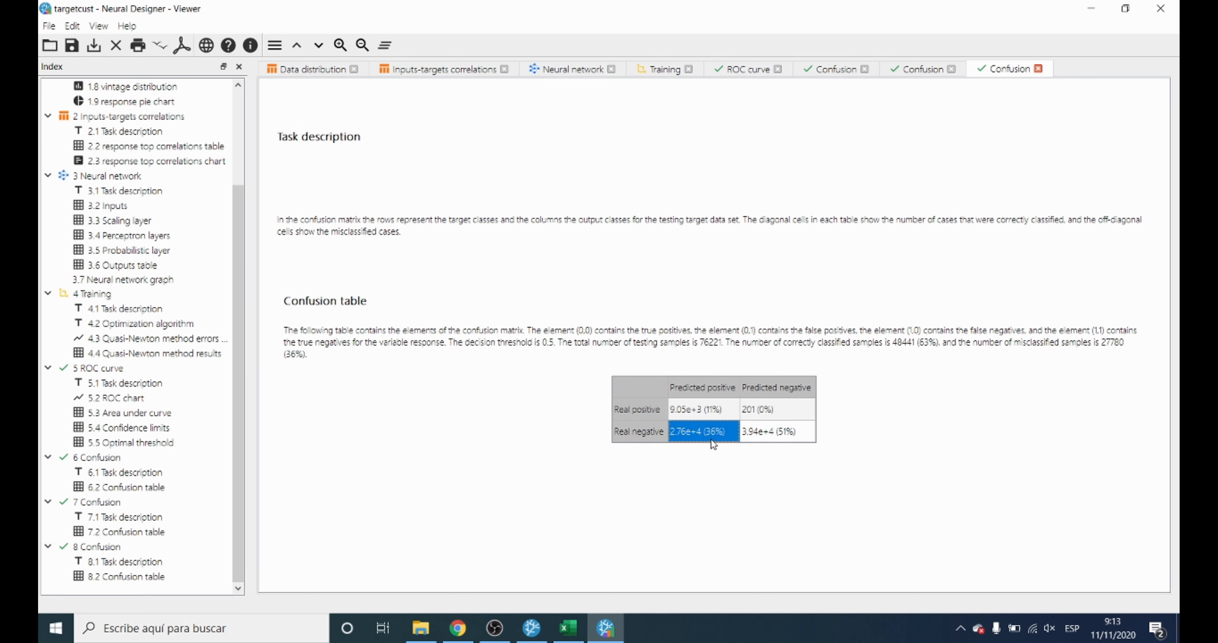
left_click(529, 633)
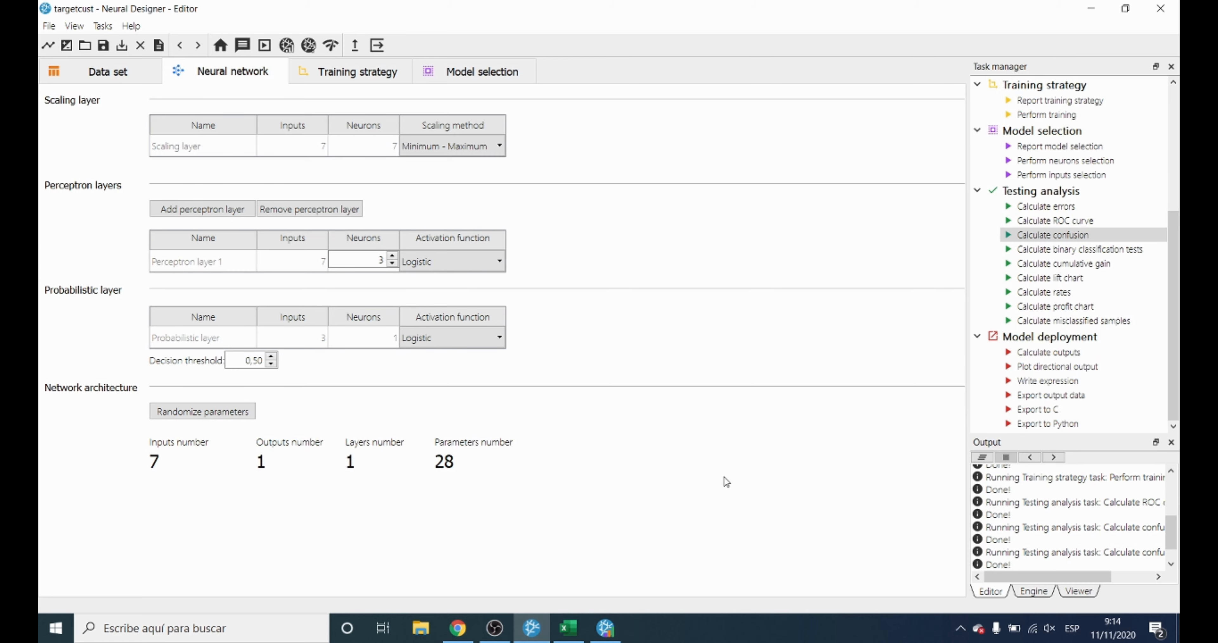
Calculate the rates, examine the positives and negatives rates charts, and return to the Editor.
double_click(1049, 293)
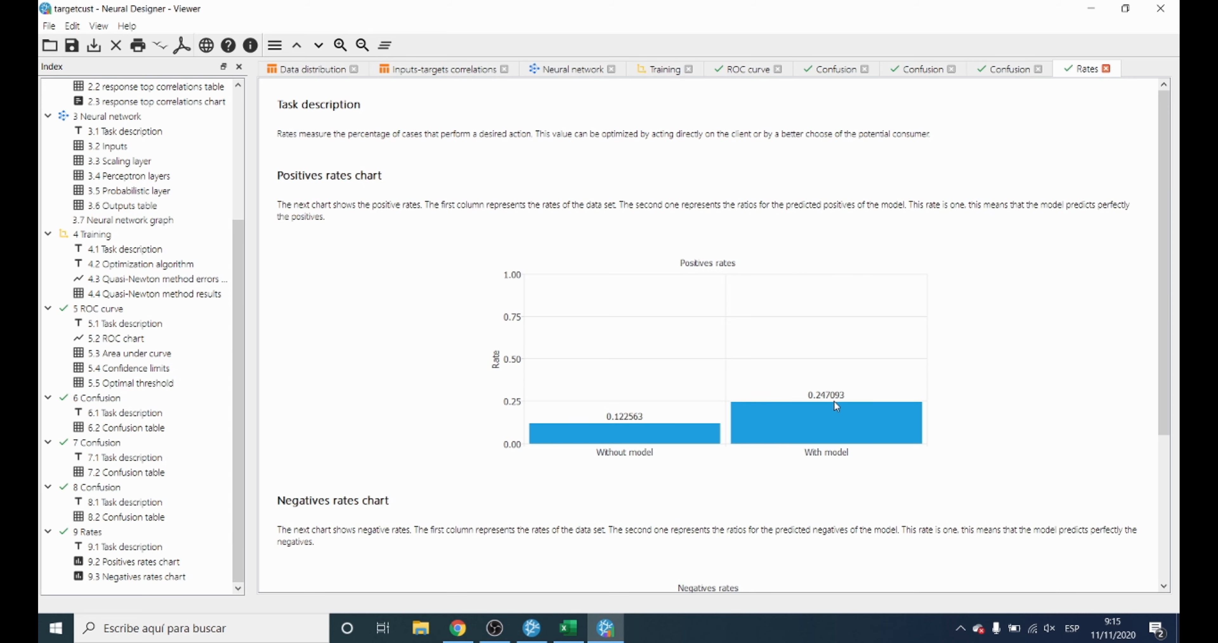
scroll(842, 401, "down", 1)
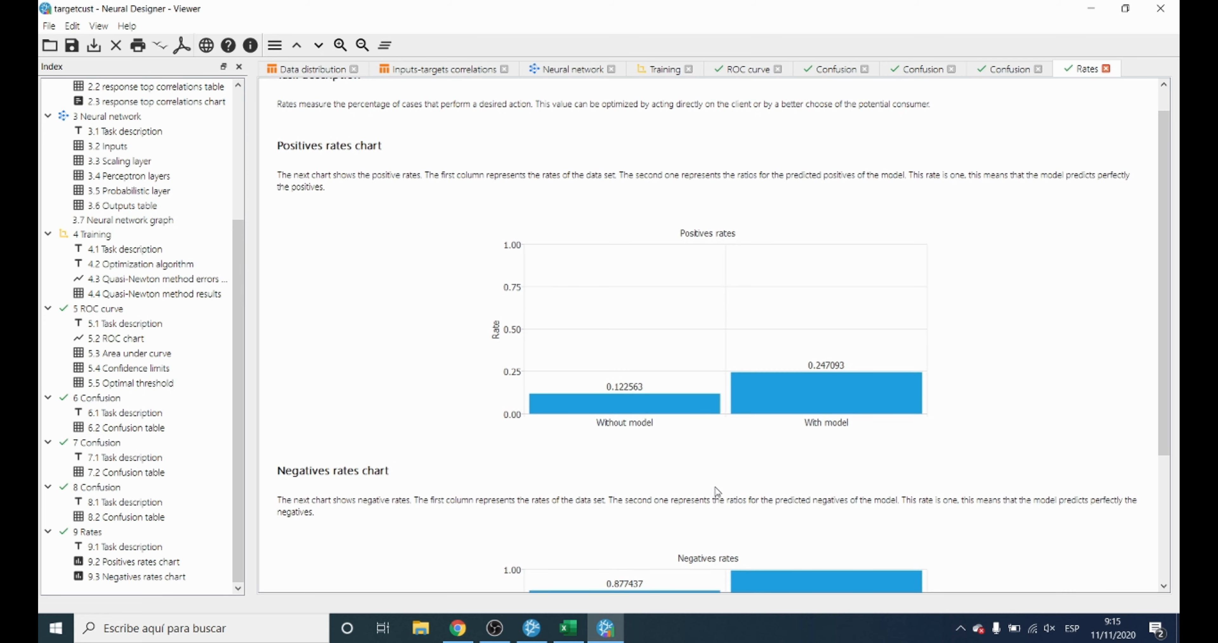
left_click(532, 627)
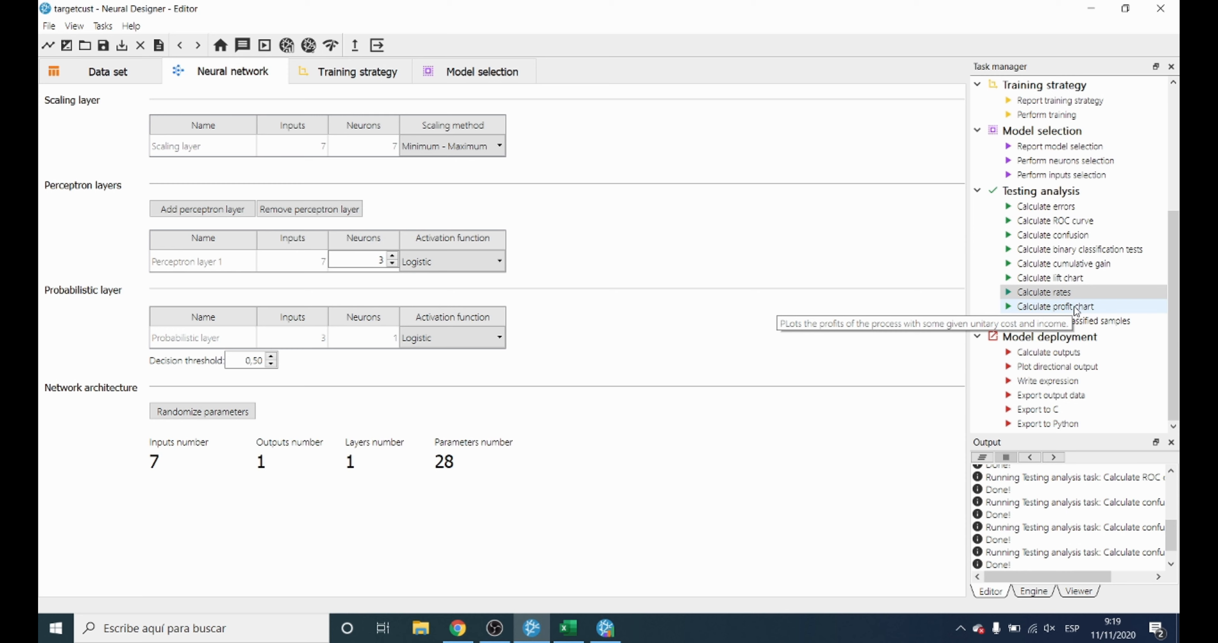
Calculate the profit chart with a unitary cost of 10 and a unitary income of 50, and return to the Editor.
left_click(1102, 308)
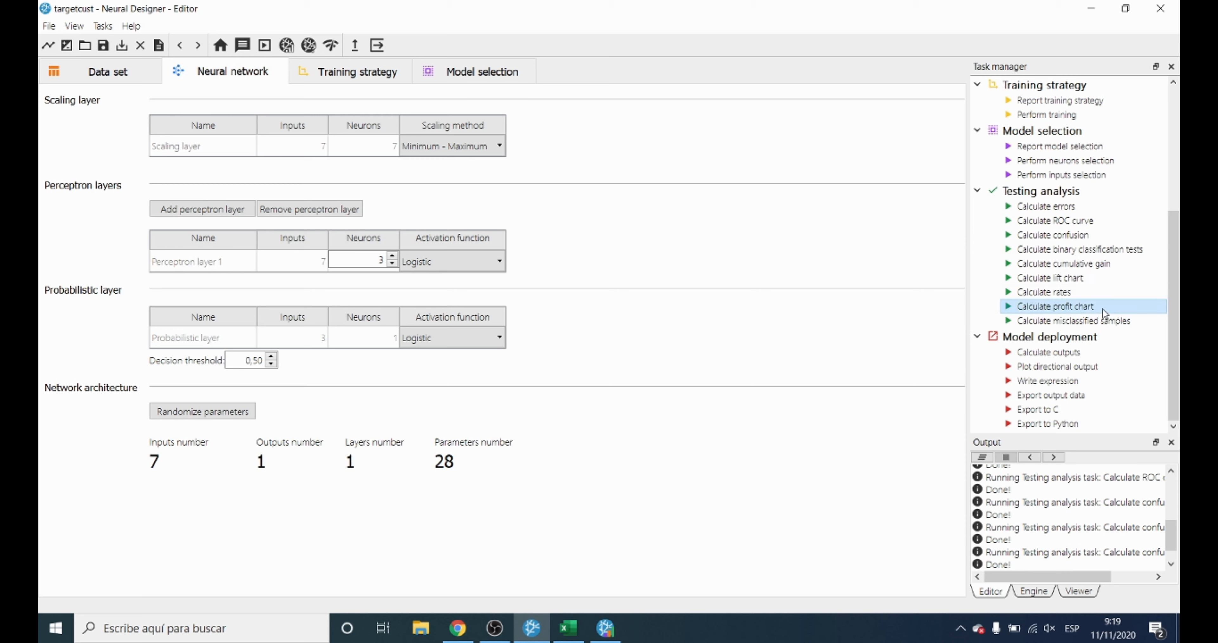
double_click(1103, 308)
left_click(552, 272)
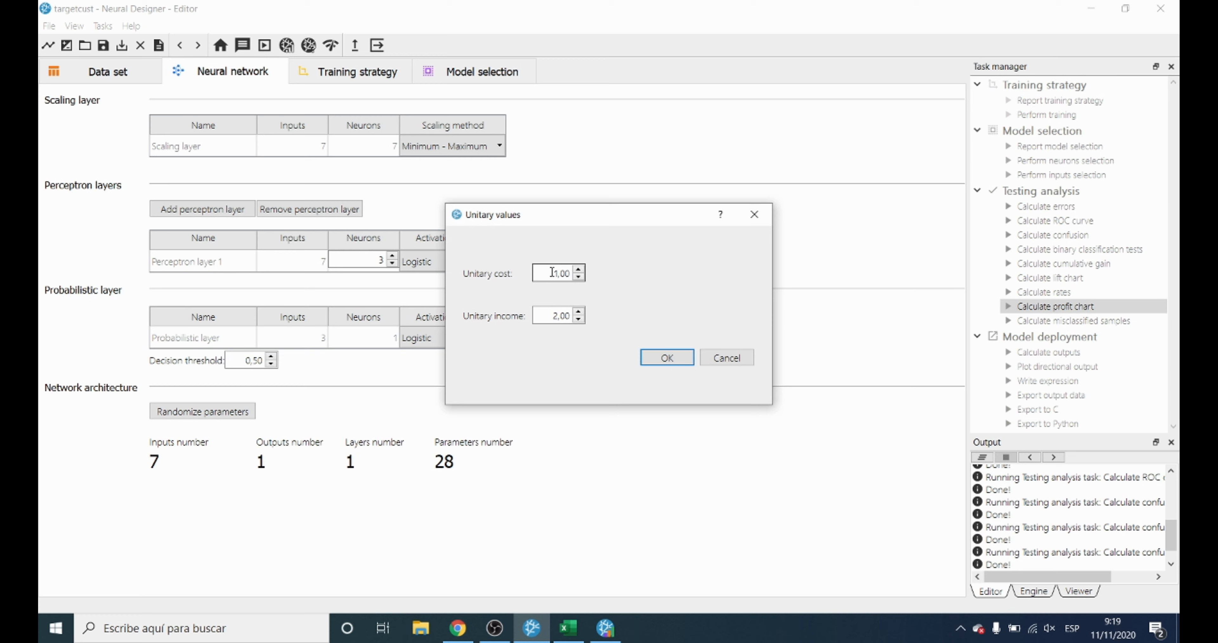
key("Delete")
key("Delete")
key("Delete")
key("Delete")
type("10")
left_click(549, 318)
left_click_drag(547, 325, 591, 324)
type("50")
left_click(667, 358)
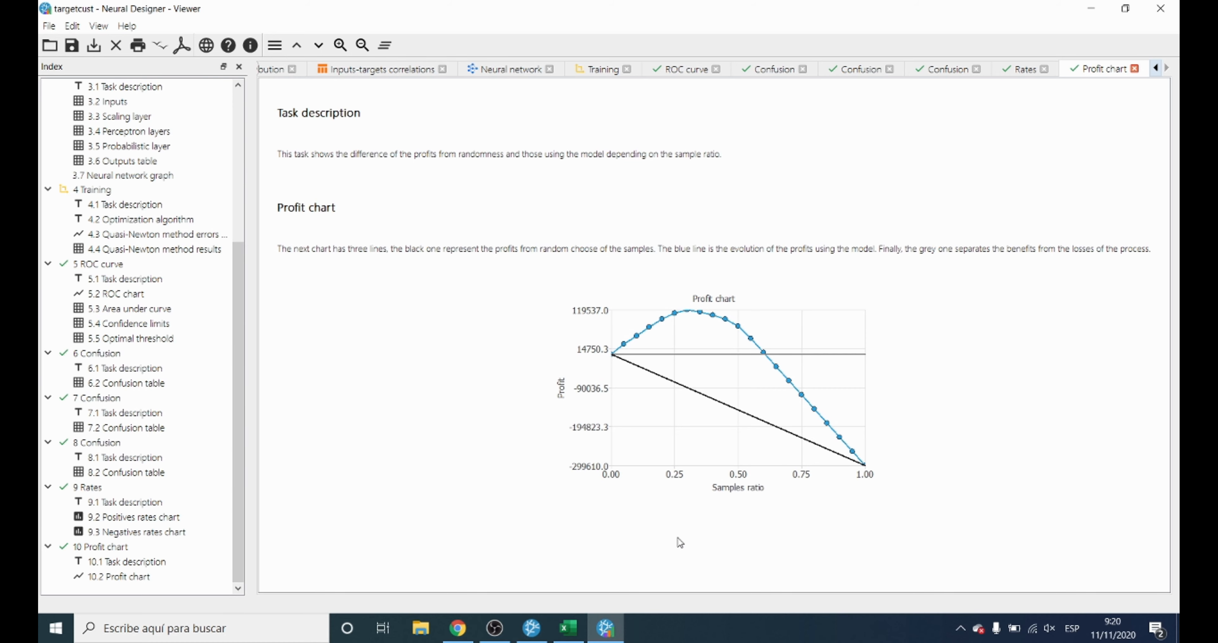
left_click(538, 628)
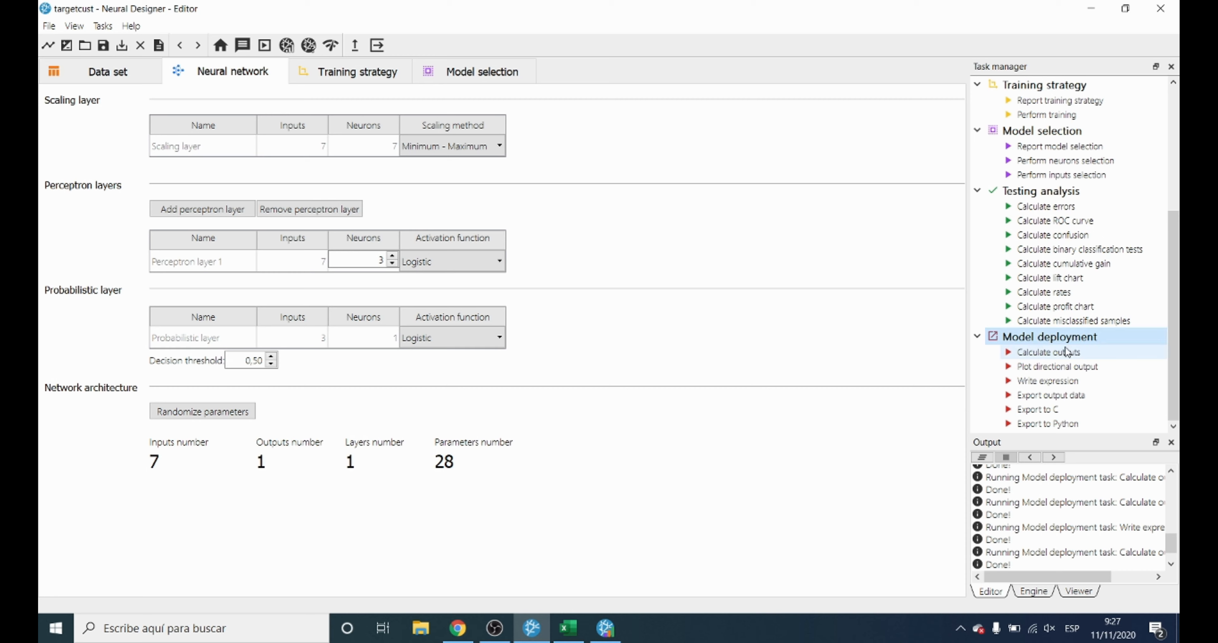
Start calculating the network outputs with input values gender 0, age 50, previously_insured 1 and vehicle_age 3.
double_click(1067, 352)
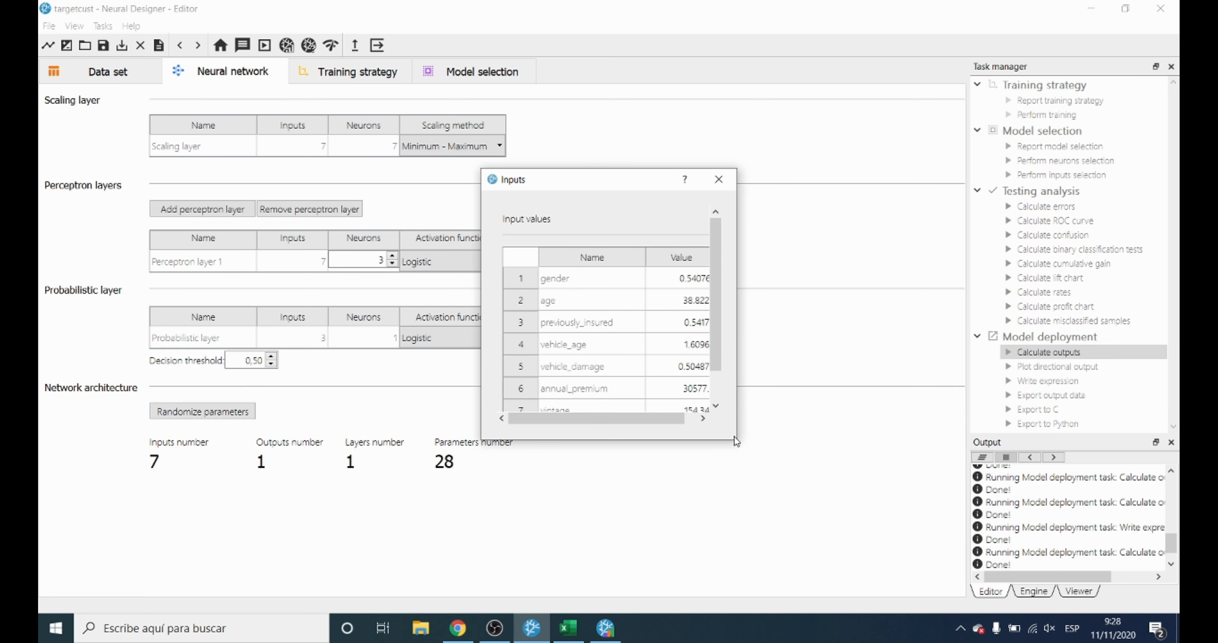
left_click_drag(736, 439, 866, 514)
double_click(654, 283)
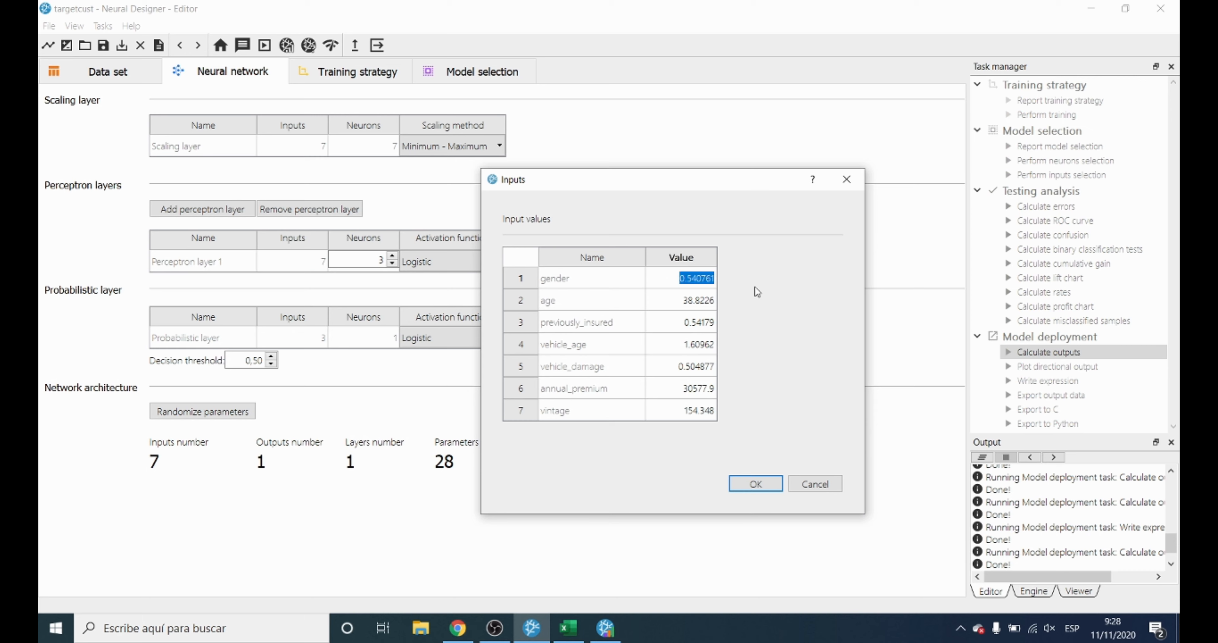
type("0")
double_click(675, 299)
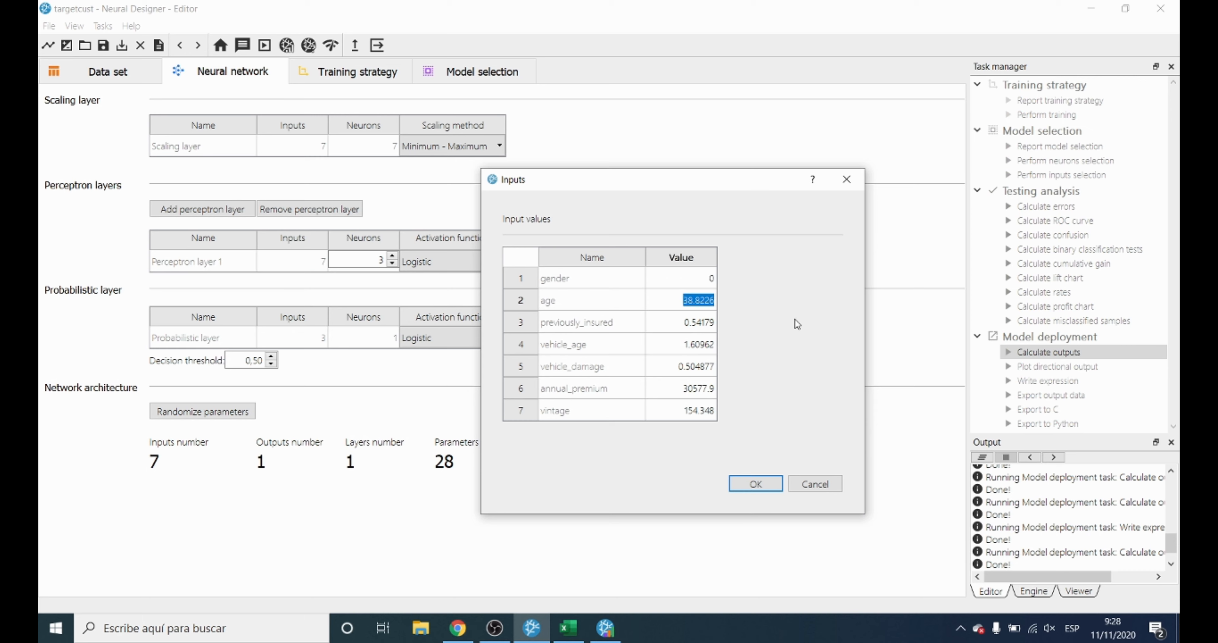
type("50")
double_click(683, 323)
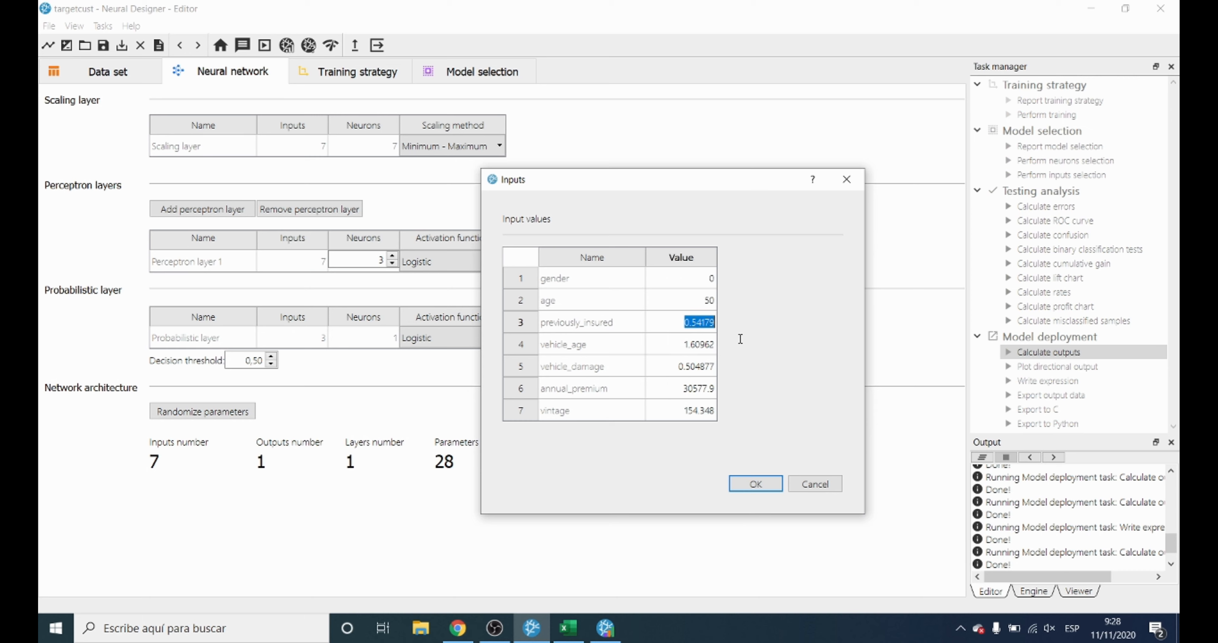
type("1")
double_click(678, 341)
type("3")
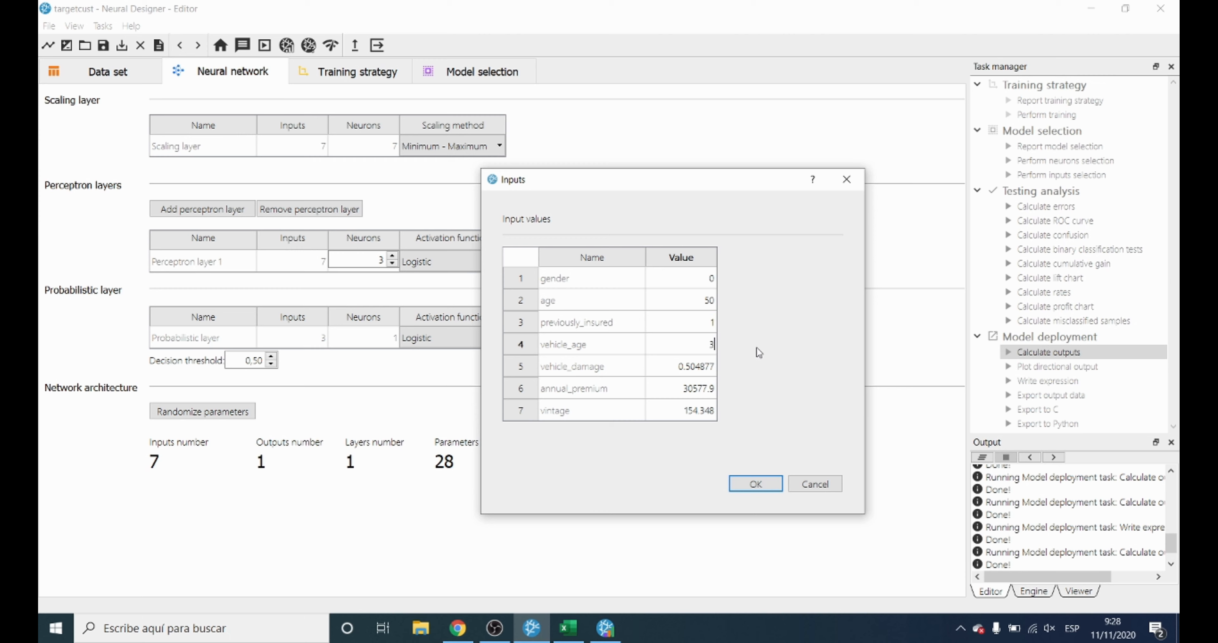
Set vehicle_damage to 1, annual_premium to 60000 and vintage to 100, calculate the response, and return to the Editor.
double_click(711, 373)
type("1")
double_click(681, 388)
type("60000")
double_click(684, 410)
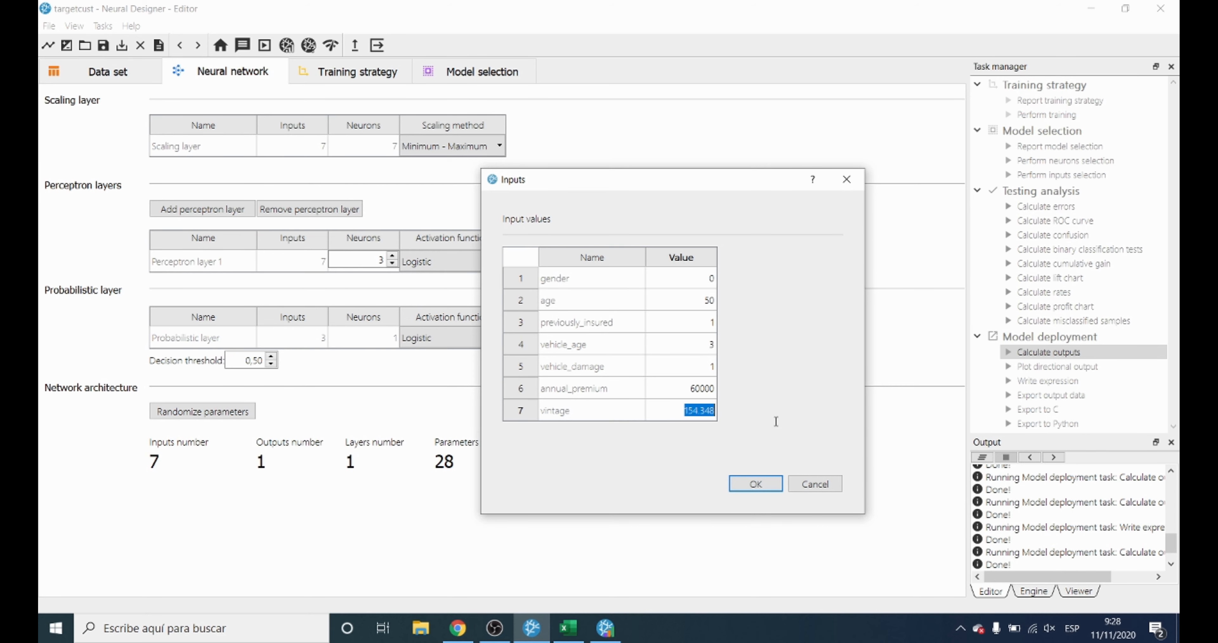
type("100")
key("Return")
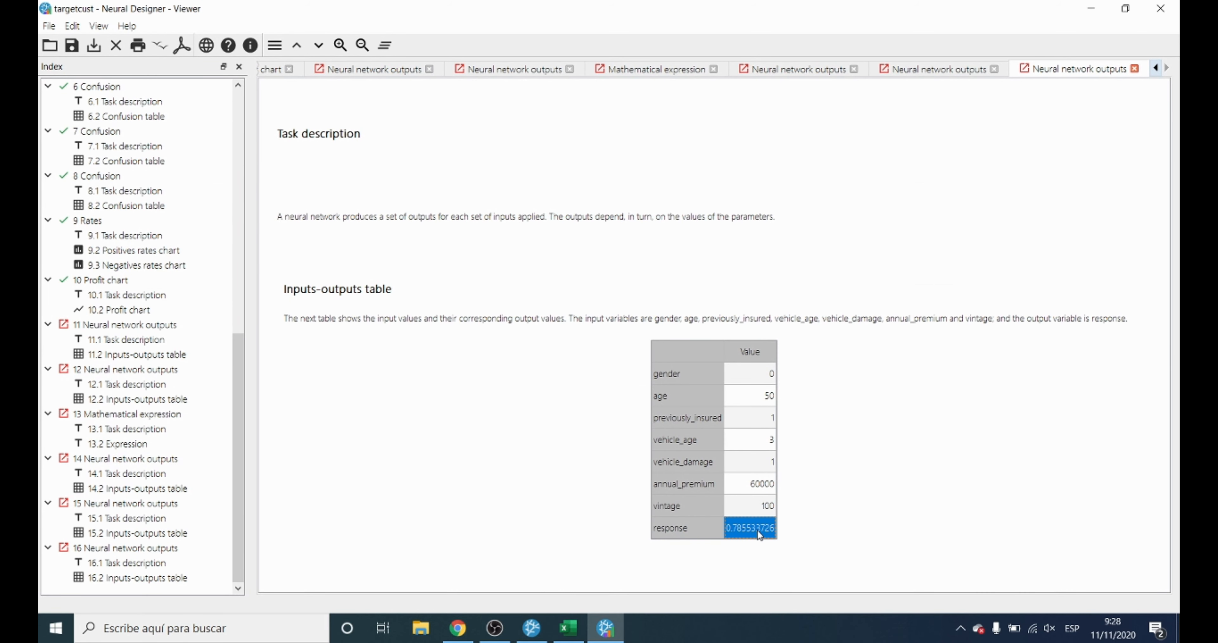
left_click(532, 627)
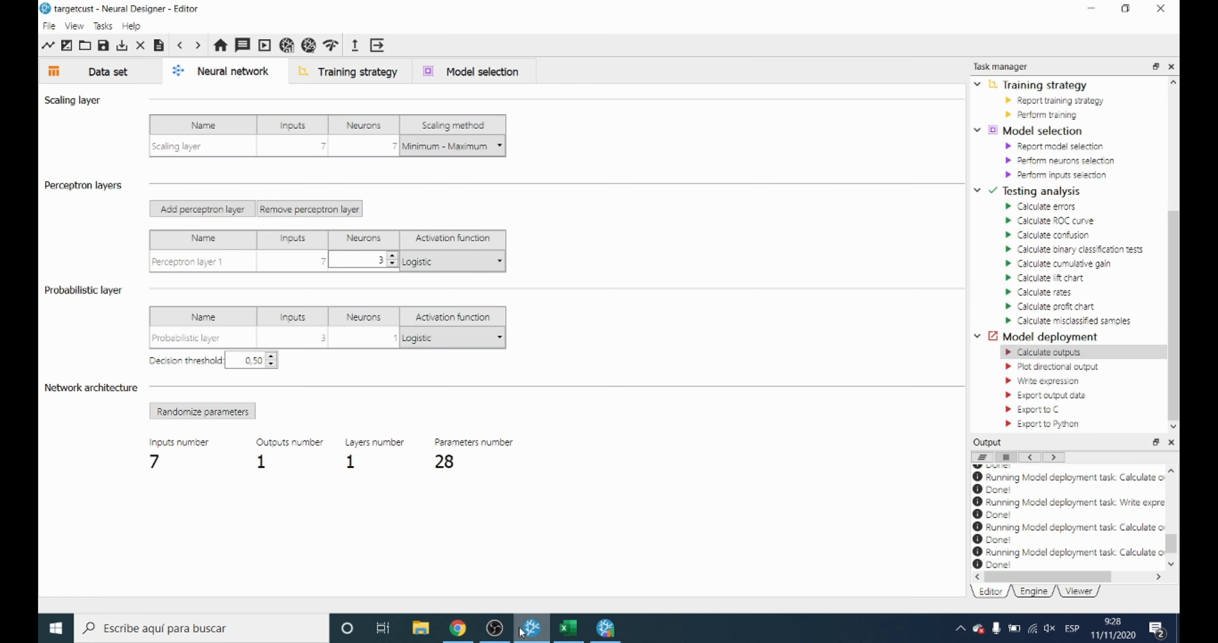
left_click(1104, 379)
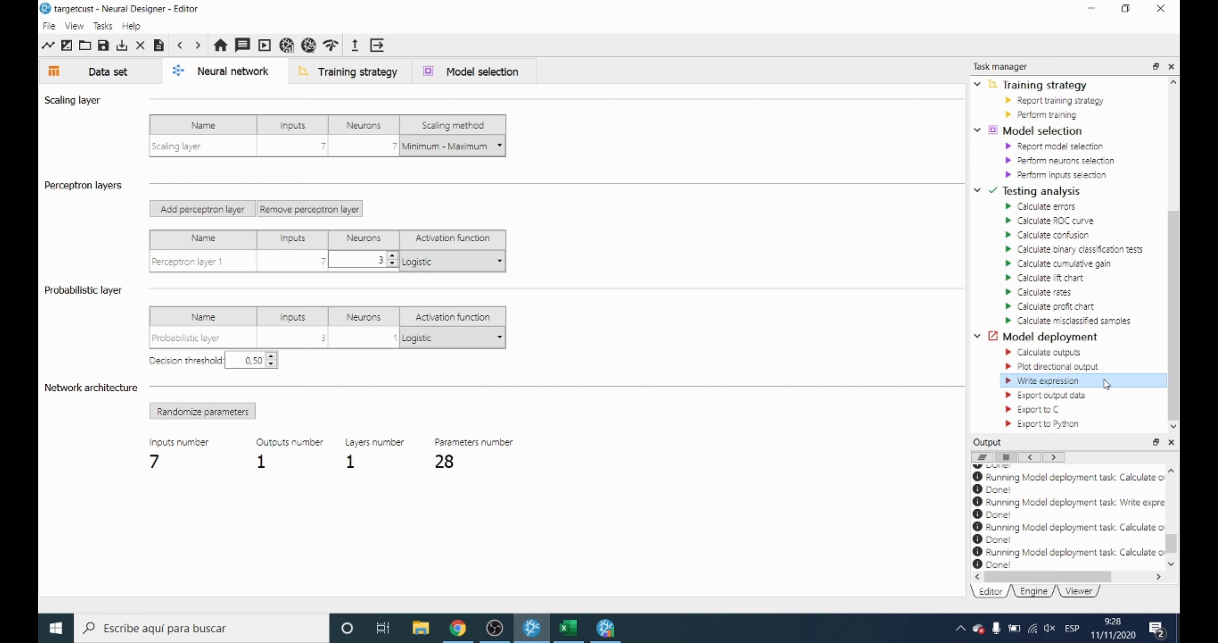
left_click(1089, 428)
left_click(1113, 412)
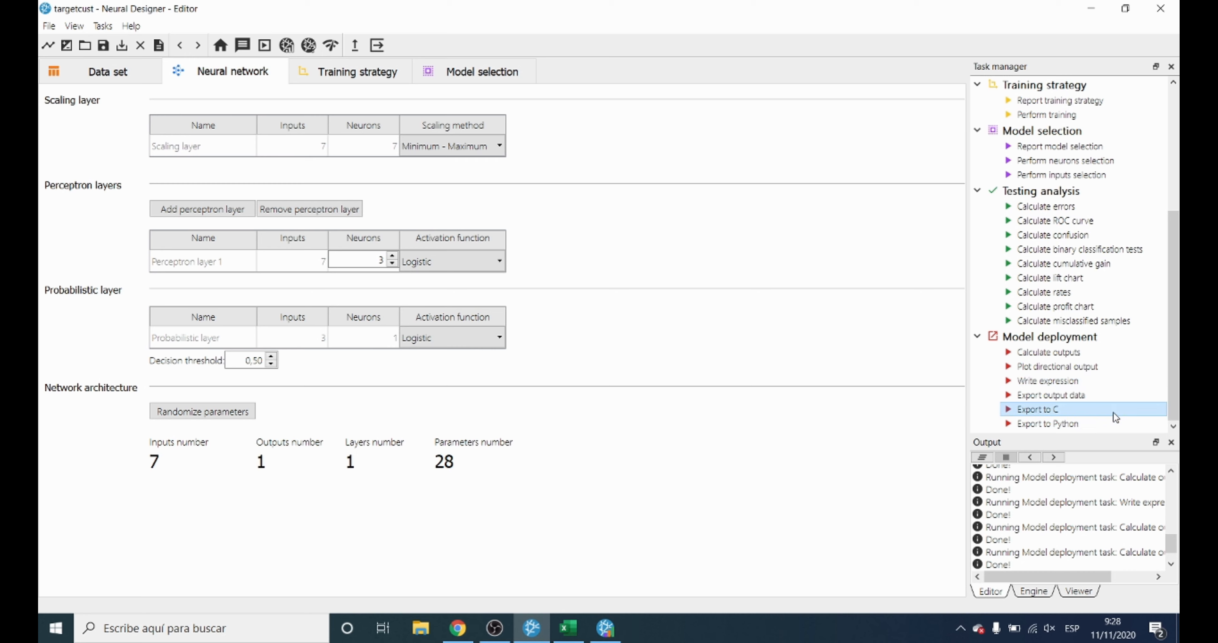